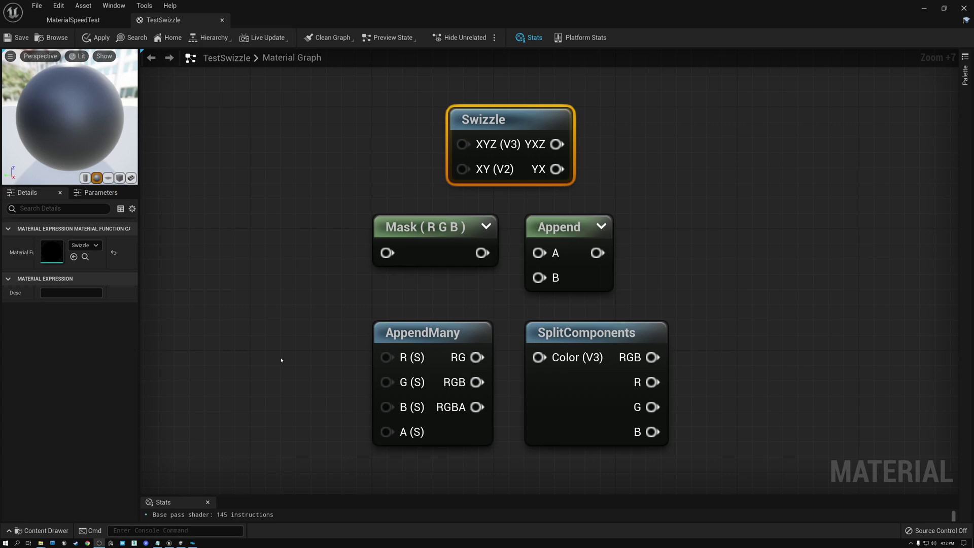
Examine the Texture Sample node's separate R, G, B and A outputs with trial wires.
right_drag(281, 360, 265, 313)
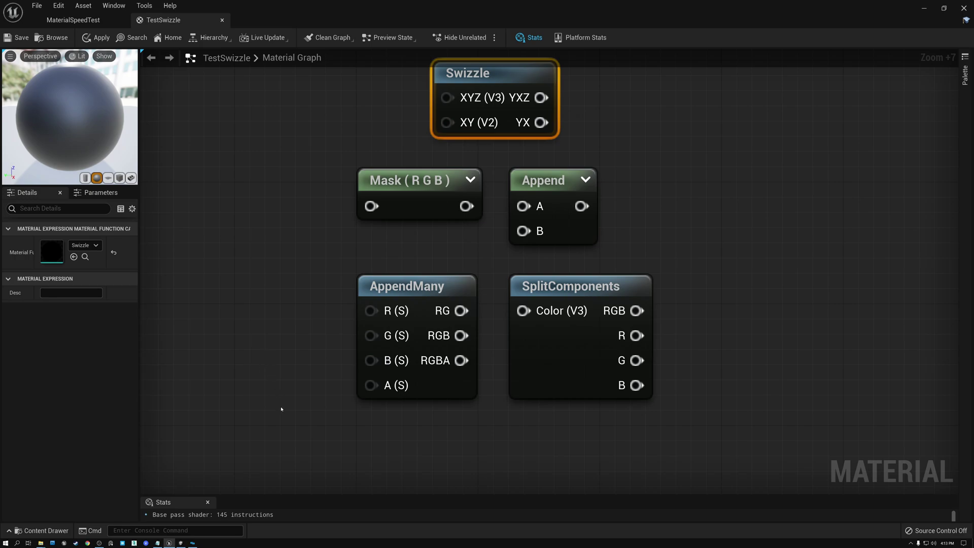
right_drag(286, 430, 263, 55)
click(393, 144)
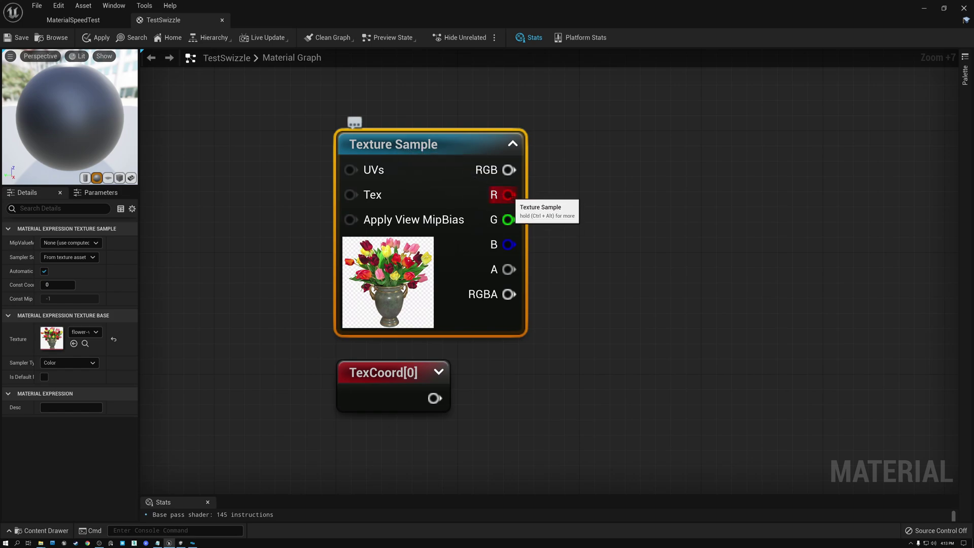
drag(509, 194, 566, 187)
drag(509, 220, 556, 222)
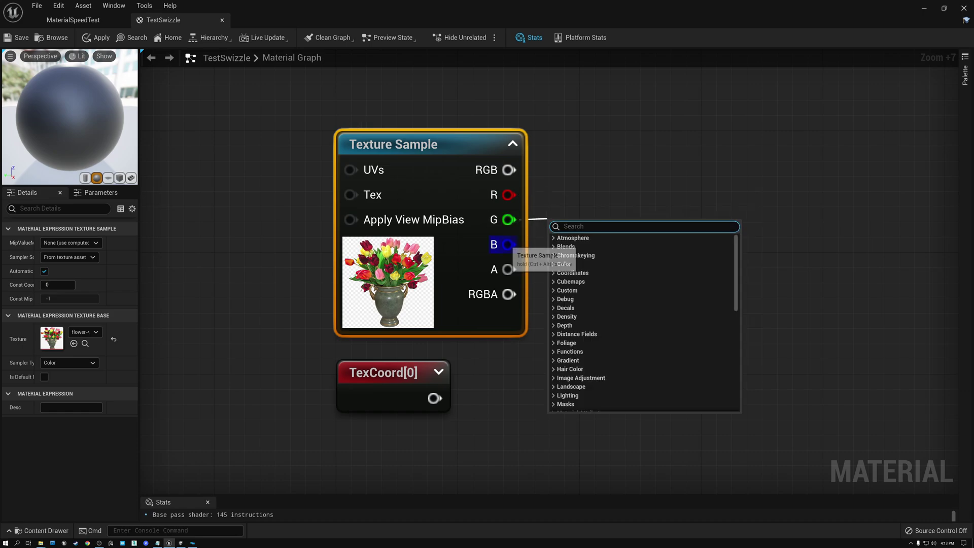
drag(509, 245, 566, 242)
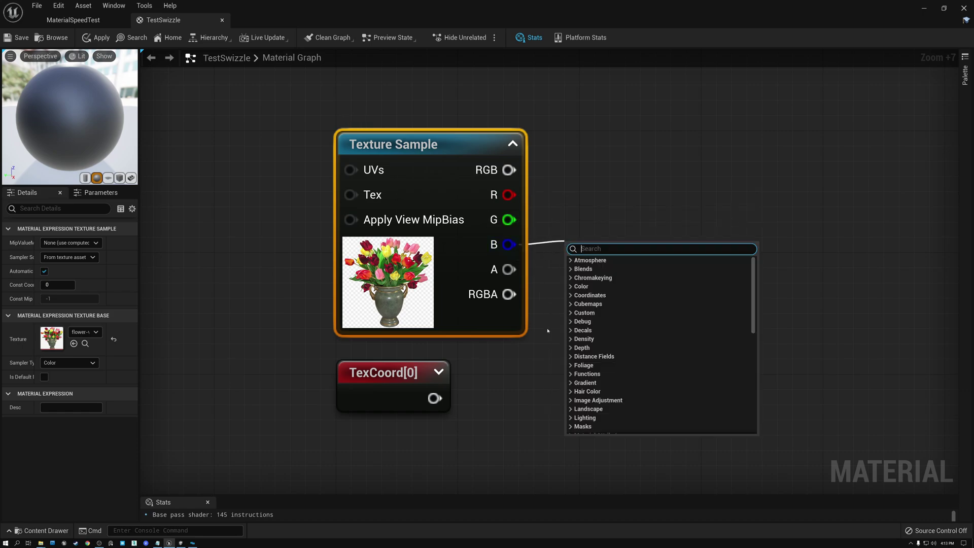
click(562, 329)
drag(509, 270, 604, 255)
click(594, 199)
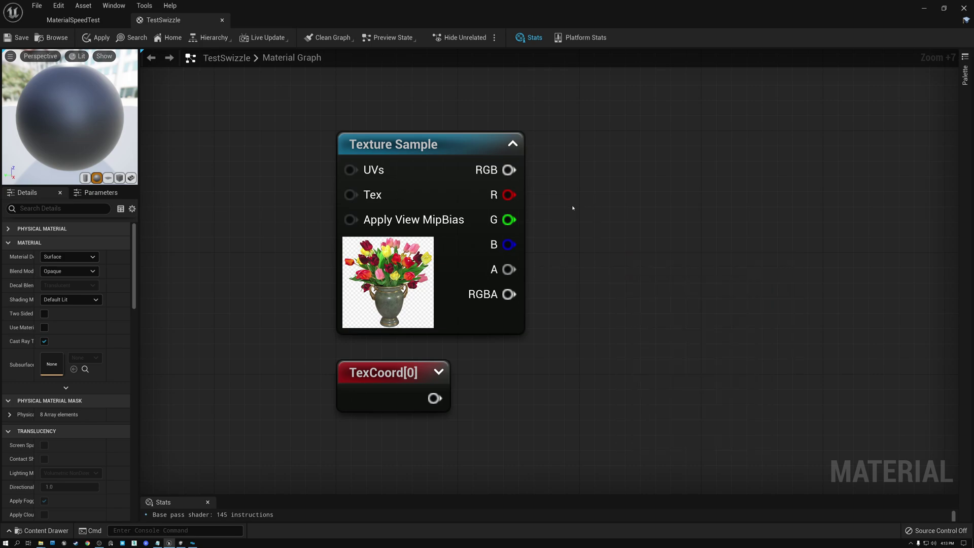
Compare the Texture Sample node's combined RGBA and RGB outputs with its single-channel outputs using trial wires.
drag(509, 294, 588, 290)
drag(509, 170, 597, 165)
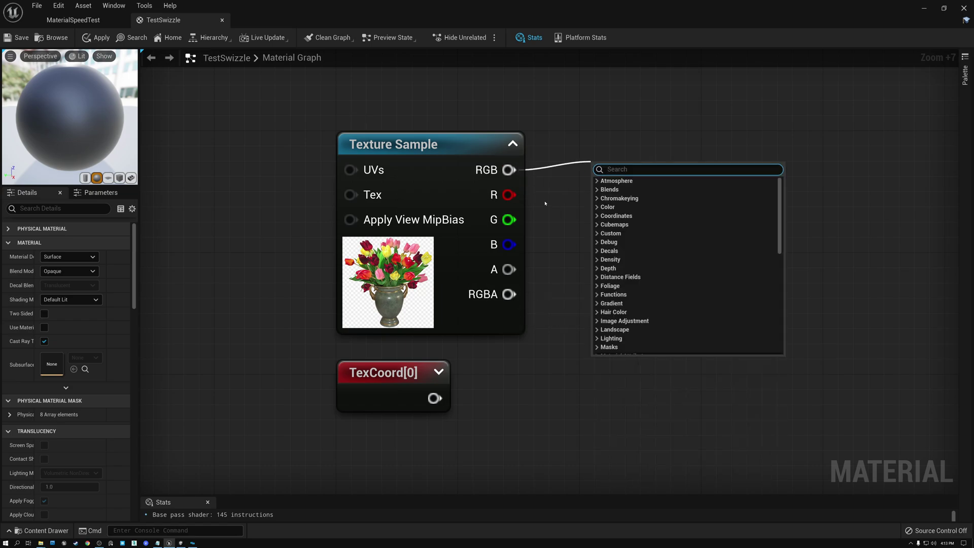
click(509, 195)
drag(509, 194, 590, 191)
click(509, 219)
drag(509, 220, 549, 217)
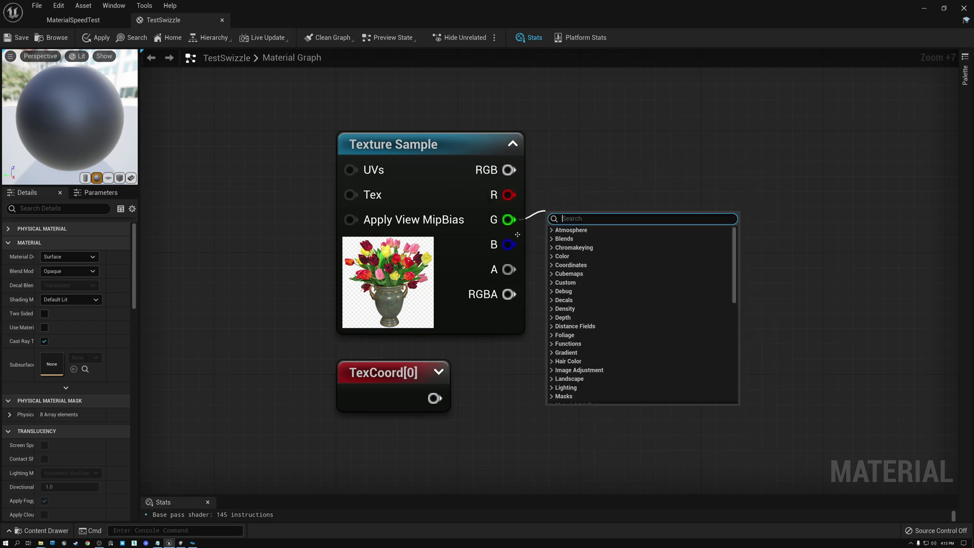
click(508, 245)
drag(509, 245, 557, 270)
click(508, 269)
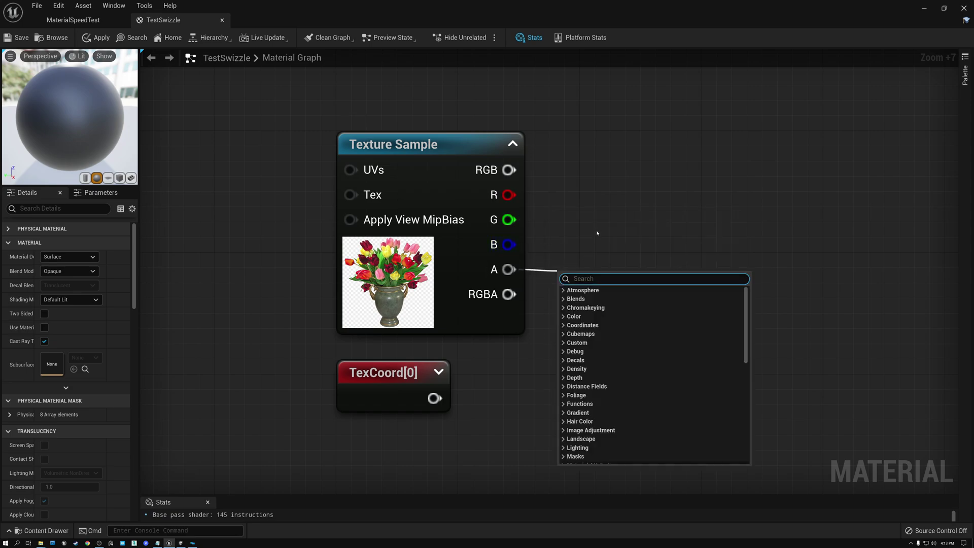
click(597, 228)
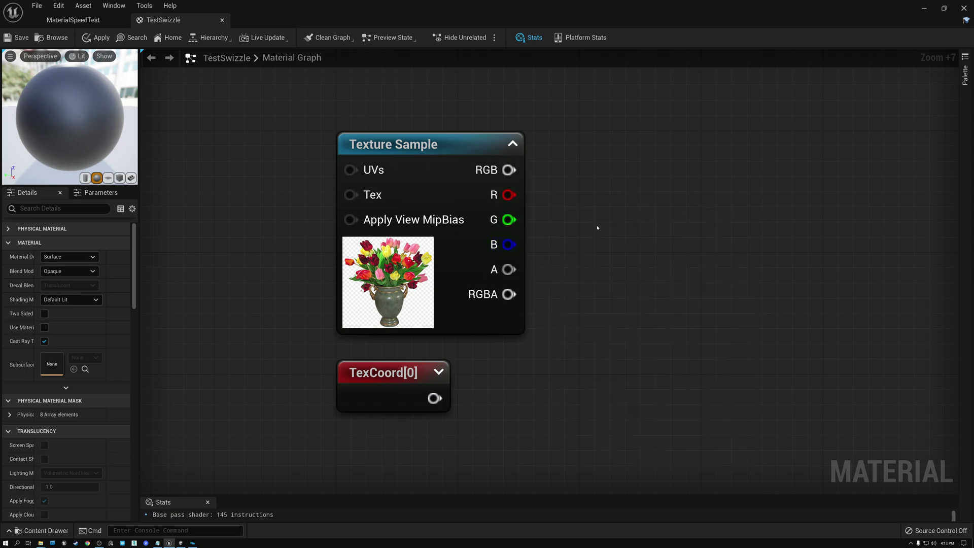
drag(508, 169, 613, 152)
click(567, 243)
Examine the output of the TexCoord[0] node with a trial wire.
click(368, 373)
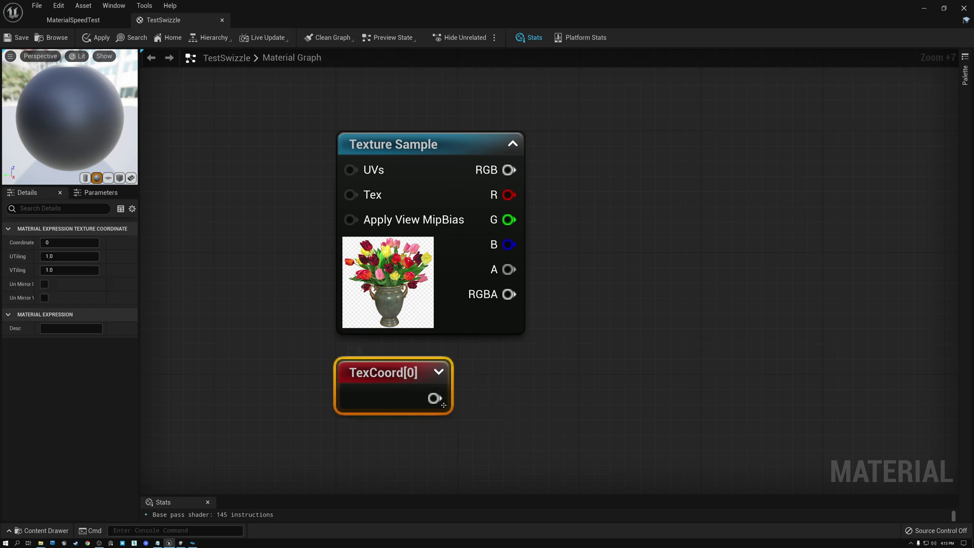
drag(432, 398, 601, 344)
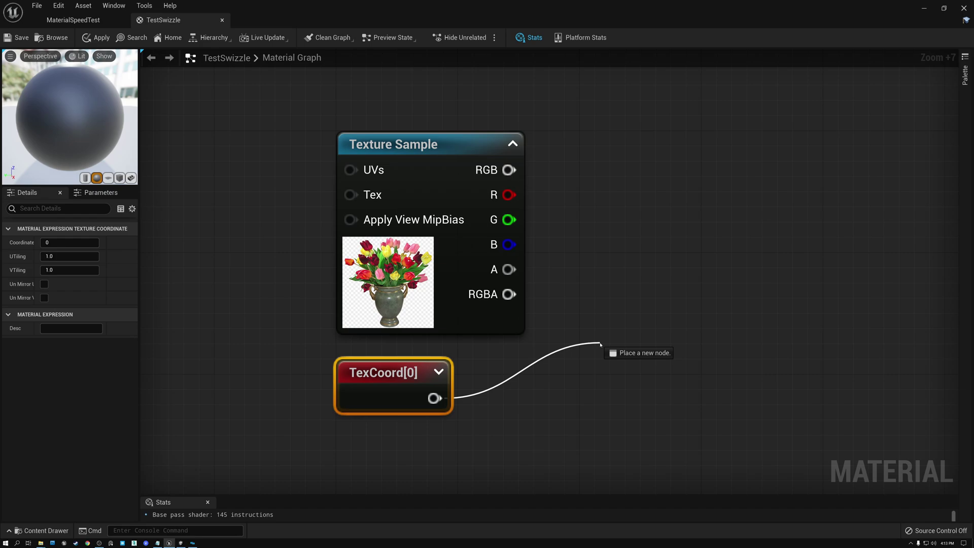
drag(600, 344, 601, 343)
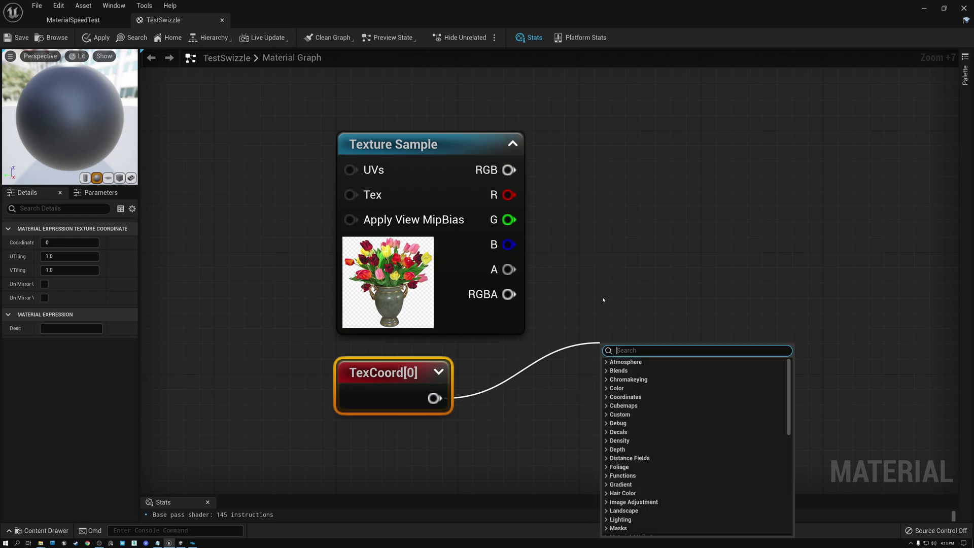
click(604, 299)
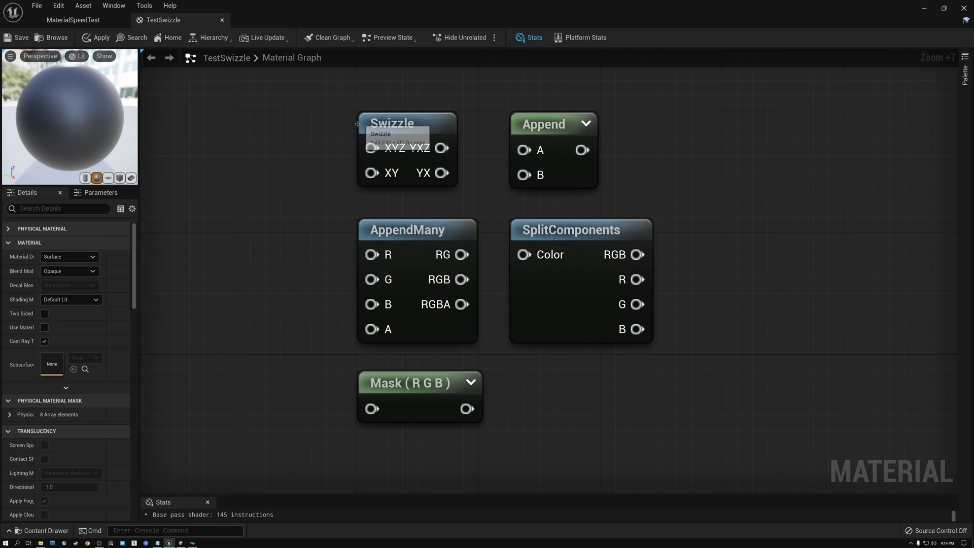
Examine the Swizzle, Append, AppendMany, SplitComponents and Mask nodes as a group.
drag(332, 112, 650, 411)
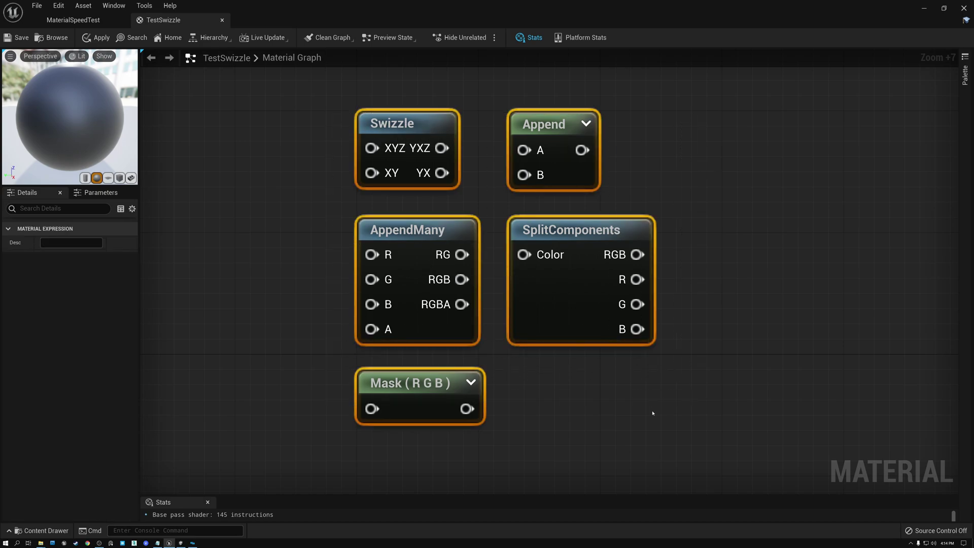
click(620, 427)
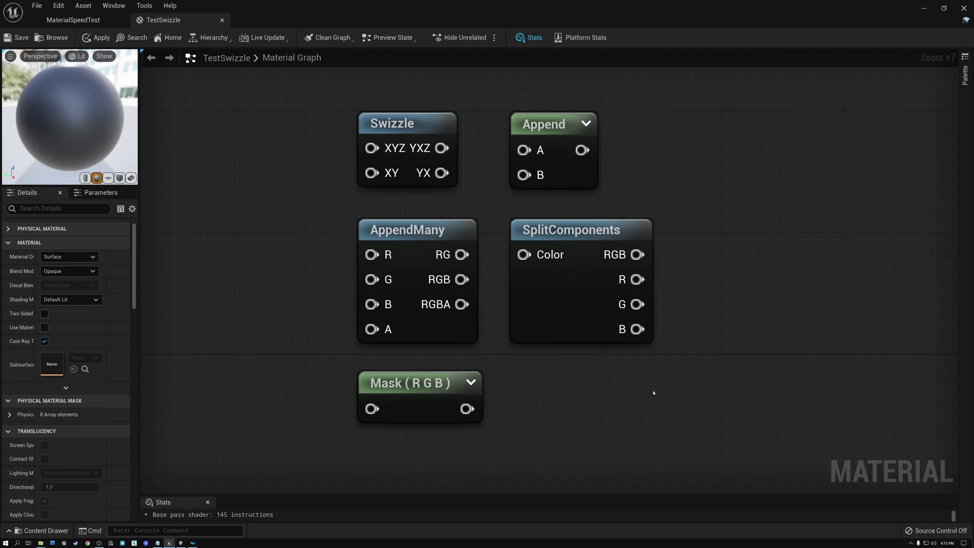
drag(323, 118, 661, 426)
click(560, 434)
drag(298, 116, 530, 460)
click(495, 470)
drag(342, 102, 687, 431)
Switch to the TestSwizzle shader graph in Unity and examine the RGBA output of the Sample Texture 2D node.
key(alt+Tab)
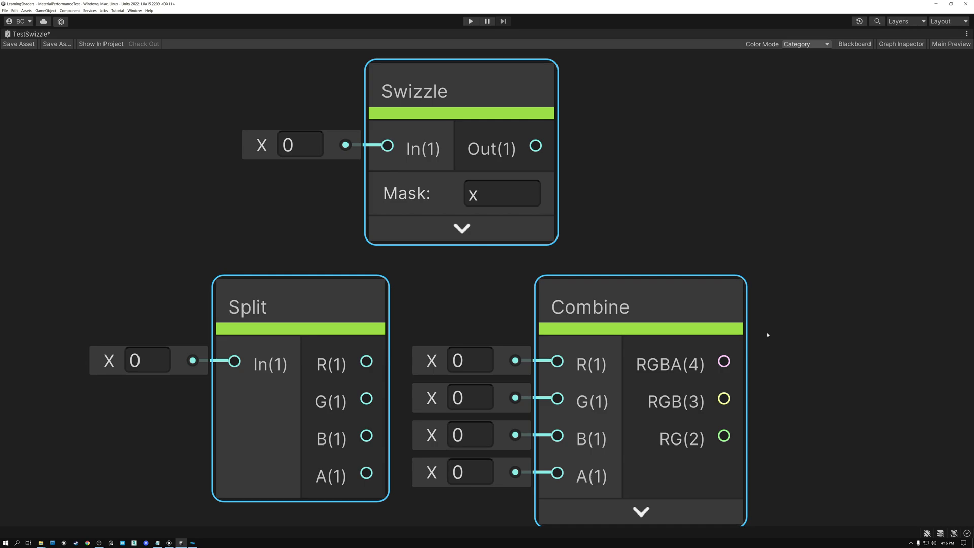
key(alt+Tab)
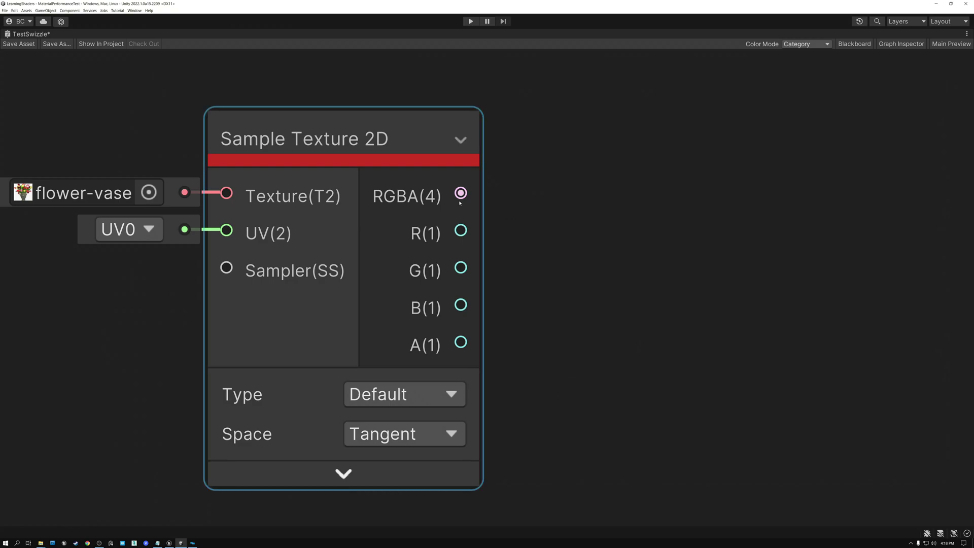
drag(461, 193, 568, 190)
click(560, 189)
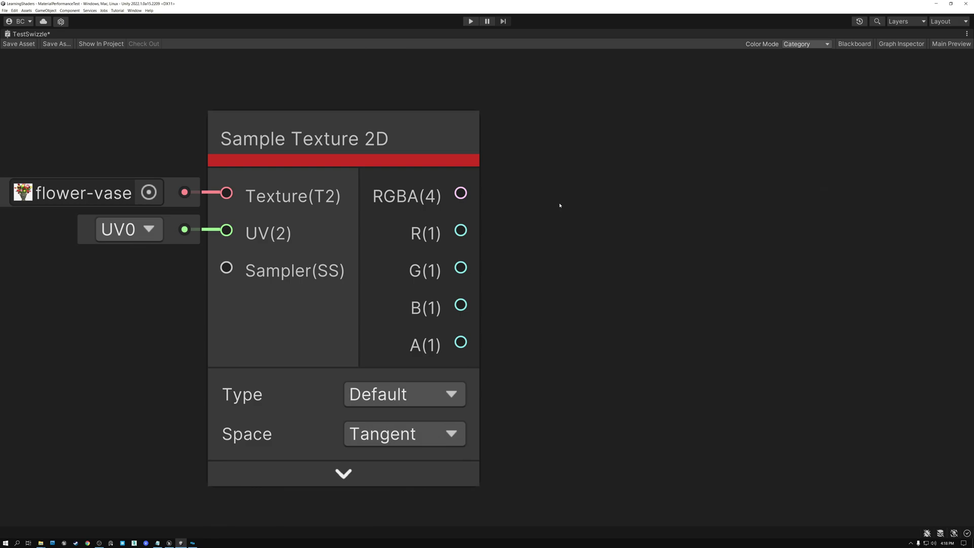
Add a Swizzle node fed by the Sample Texture 2D node's RGBA output and place it beside that node with its preview collapsed.
click(426, 136)
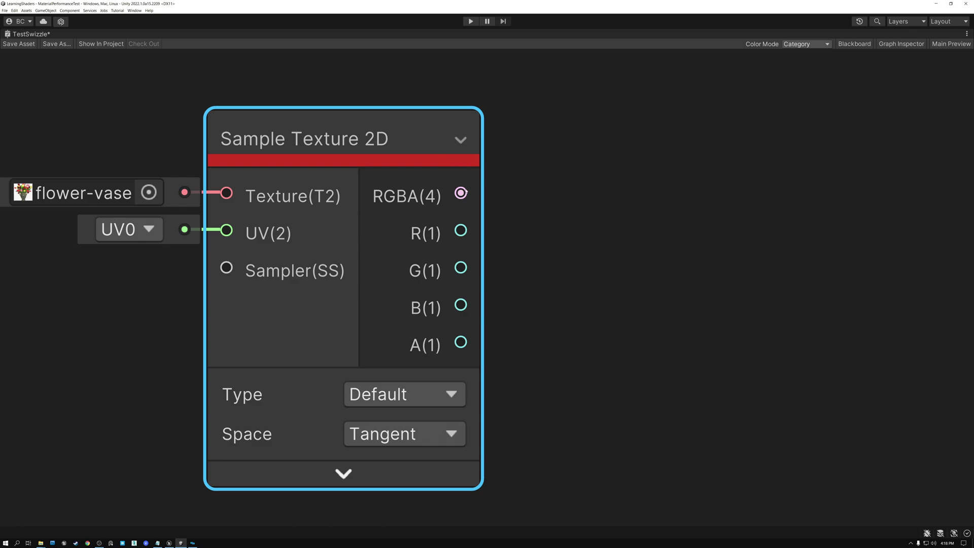
drag(463, 194, 575, 184)
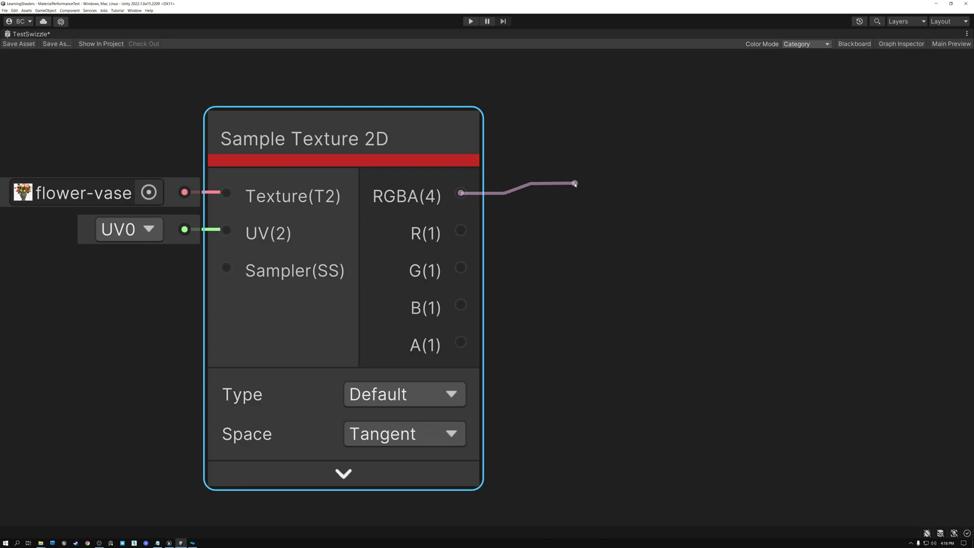
drag(575, 184, 575, 185)
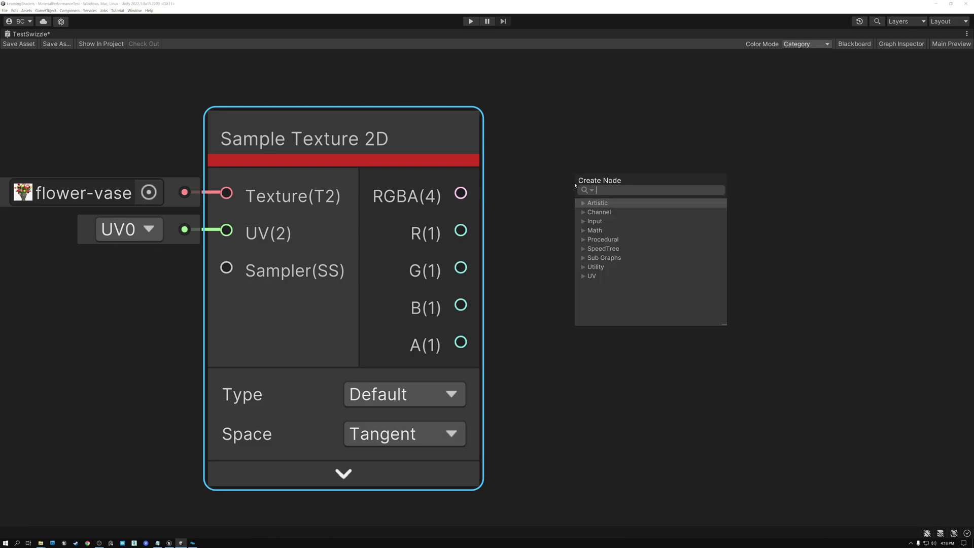
click(598, 213)
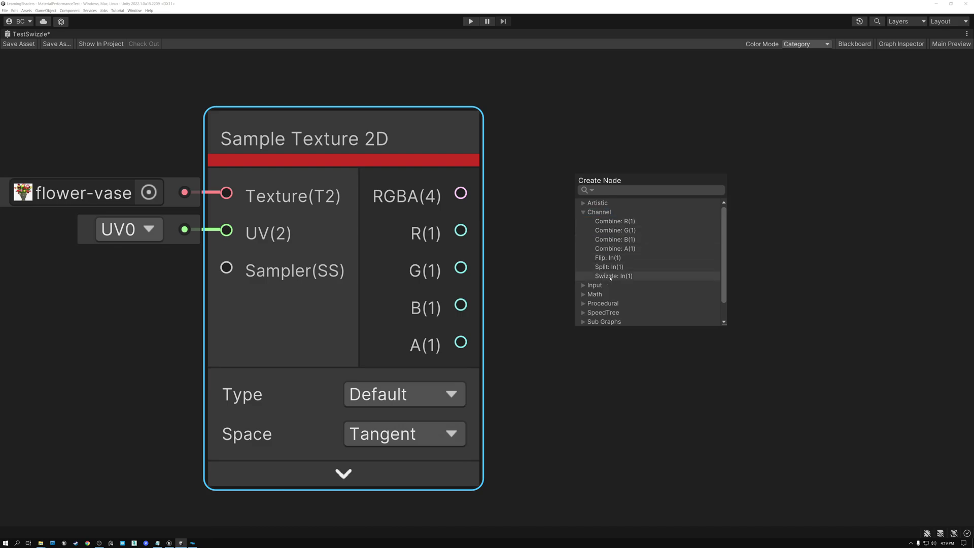
click(610, 276)
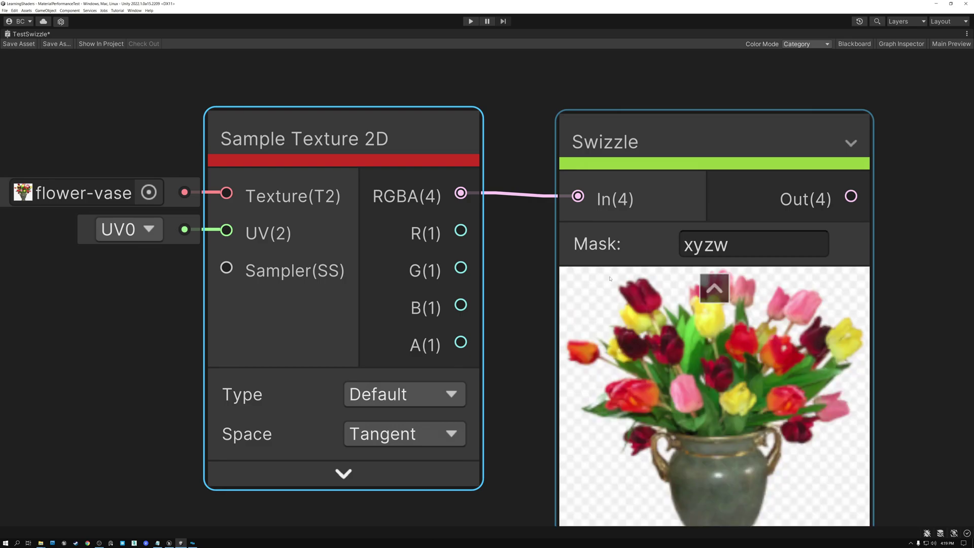
click(706, 287)
drag(620, 128, 598, 126)
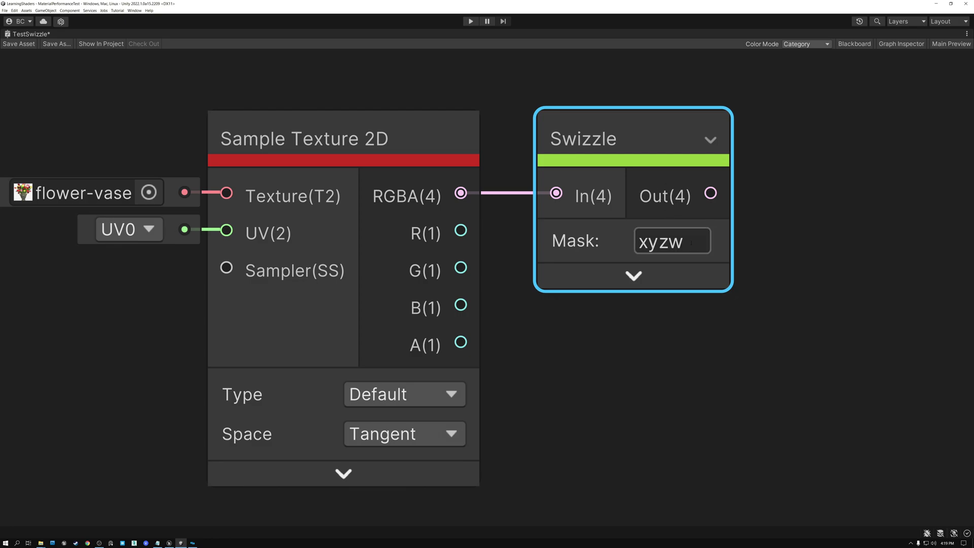
Set the Swizzle node's mask to rgb.
drag(686, 242, 632, 245)
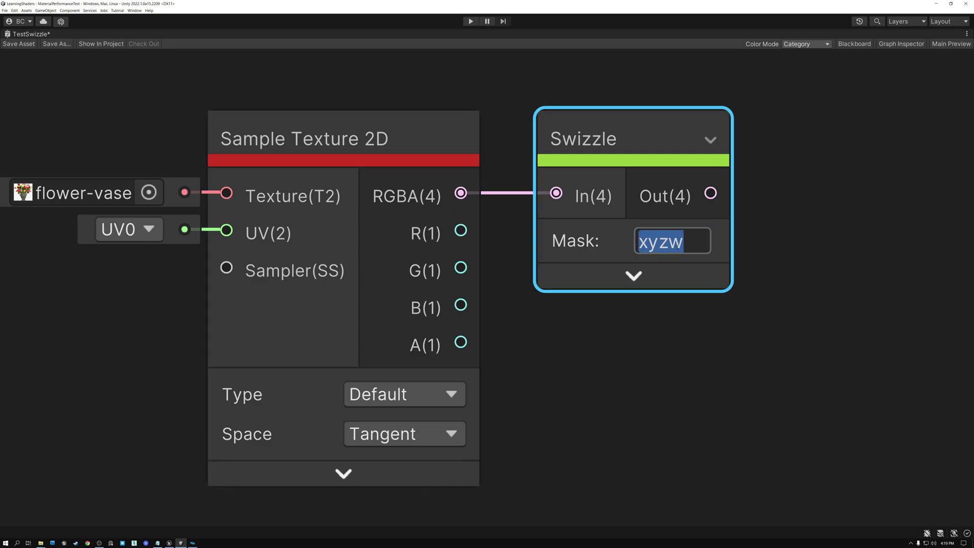
text(rgb)
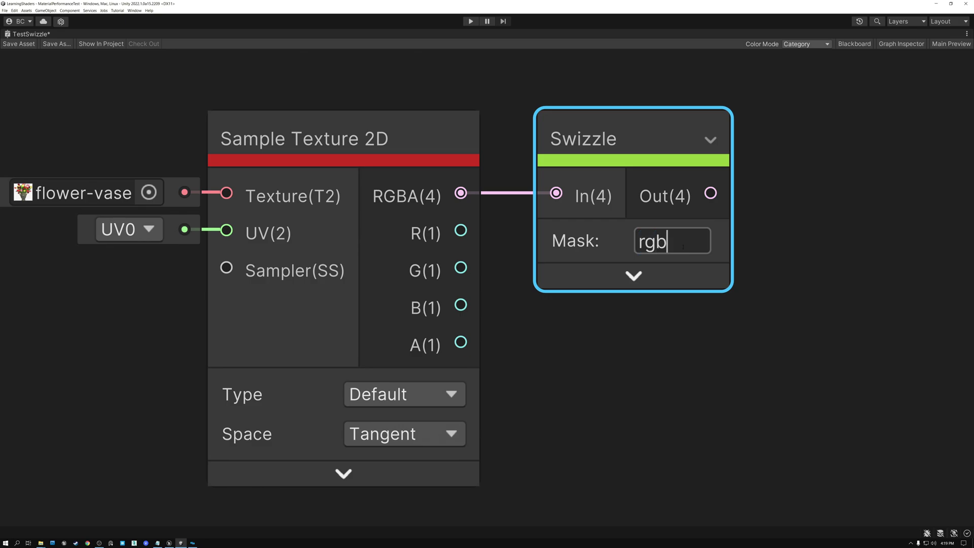
key(Return)
Examine the Swizzle node's output with trial wires, without adding another node.
drag(710, 193, 788, 196)
click(761, 185)
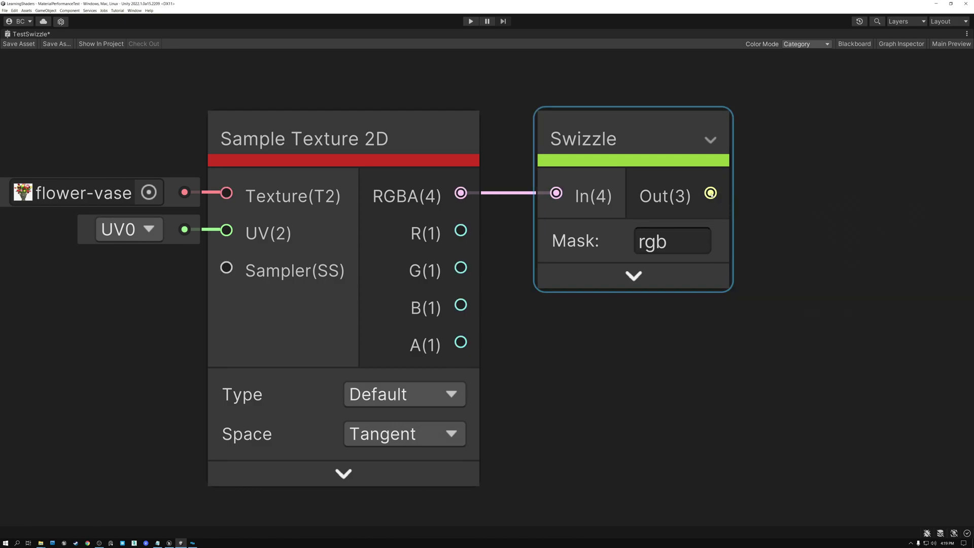
drag(711, 193, 788, 193)
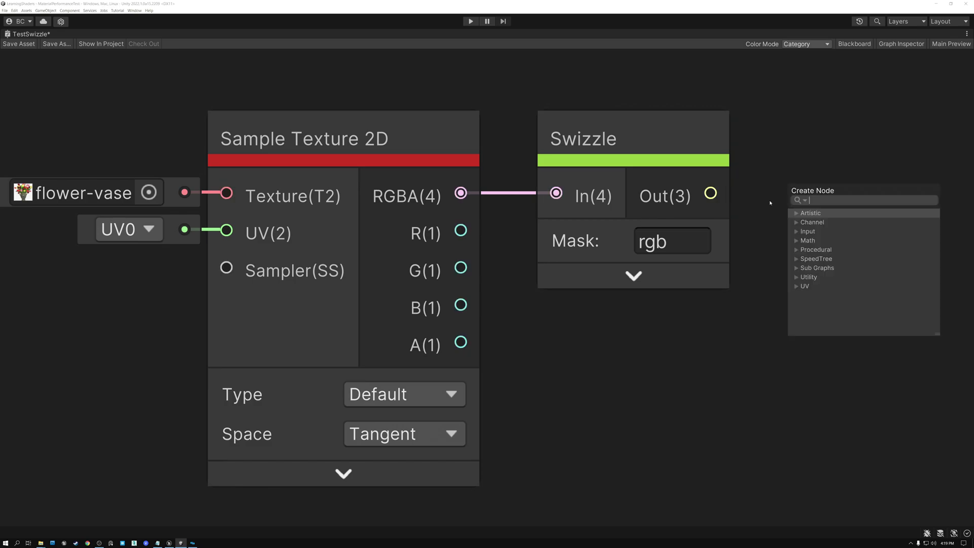
click(634, 135)
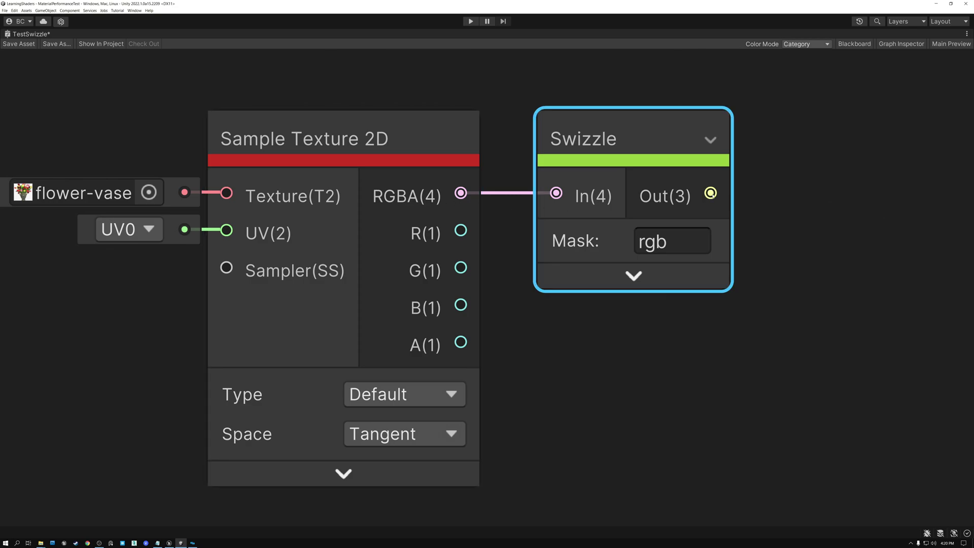
drag(710, 193, 818, 193)
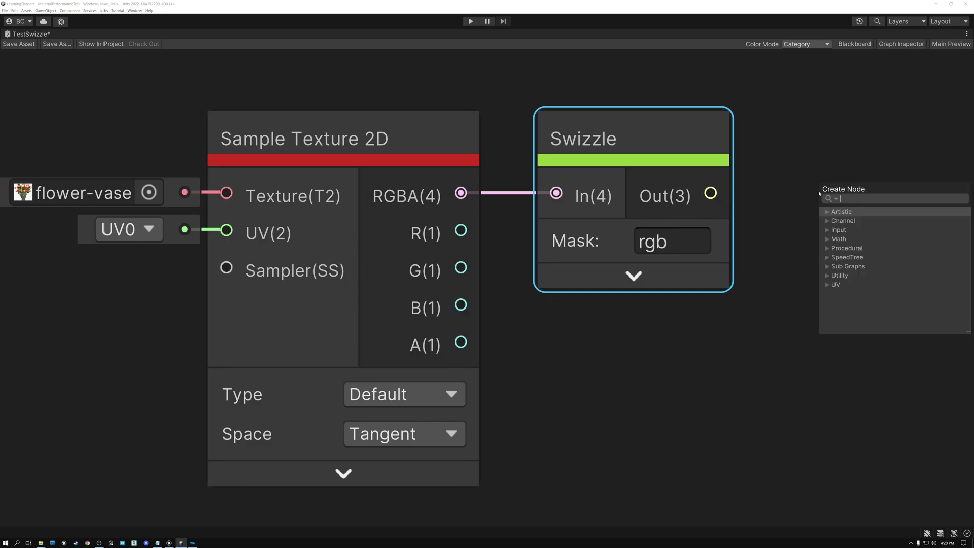
key(Escape)
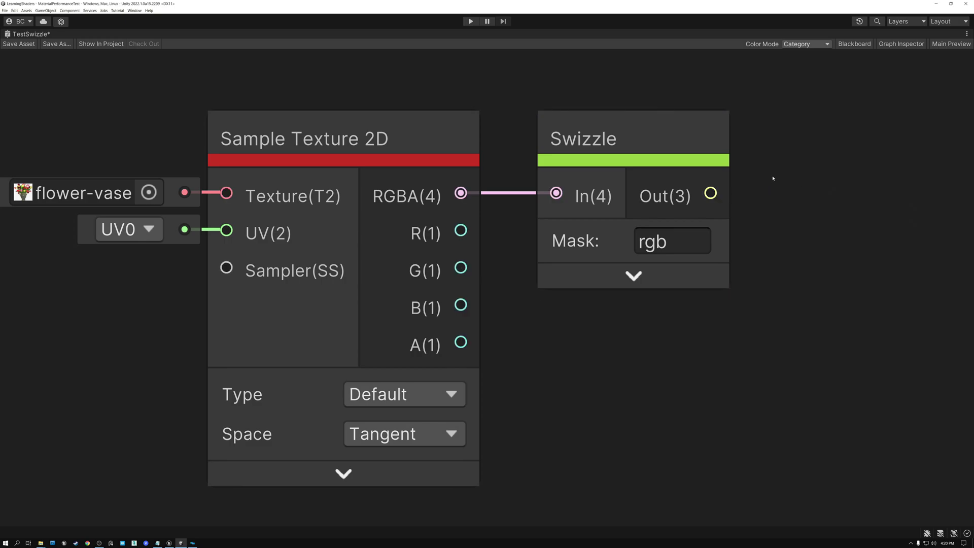
Try xyz as the Swizzle node's mask and set it back to rgb.
click(677, 243)
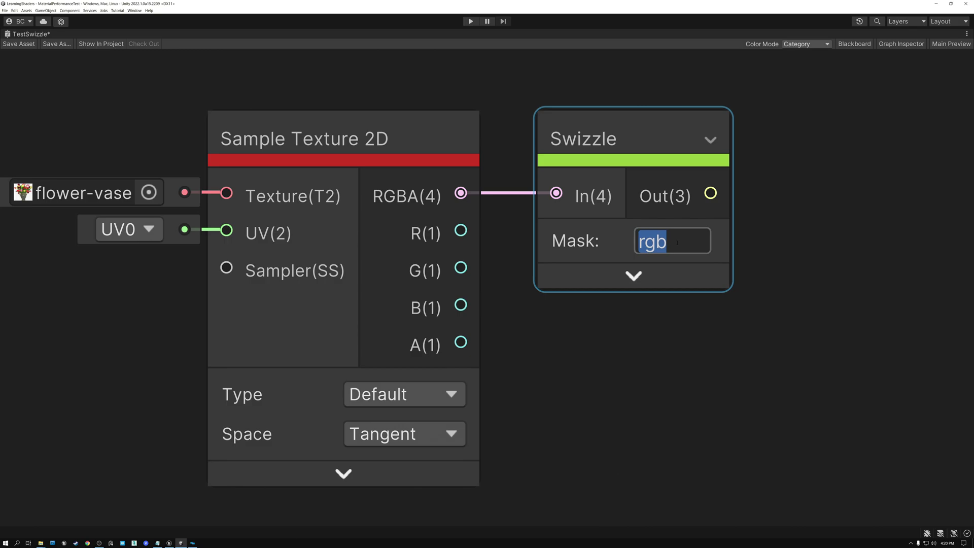
text(xyz)
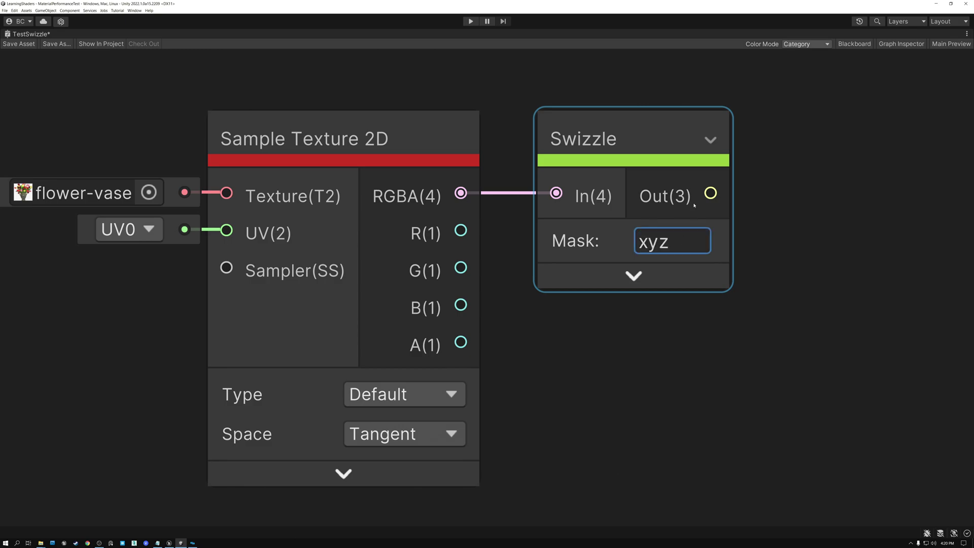
key(Return)
click(673, 241)
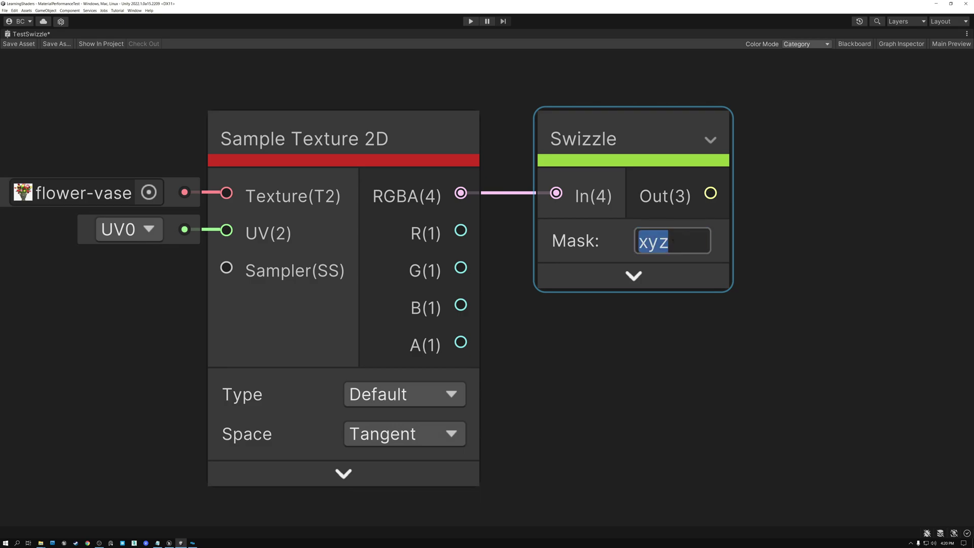
text(rgb)
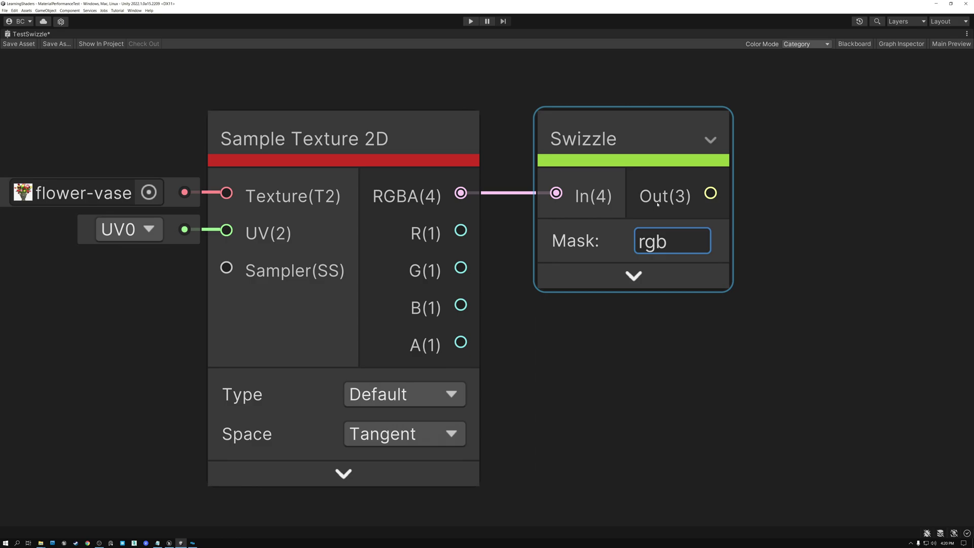
Switch to Unreal's material graph and examine the Texture Sample's RGB output, the four-component constant and its connected Mask node.
click(386, 196)
click(675, 195)
key(alt+Tab)
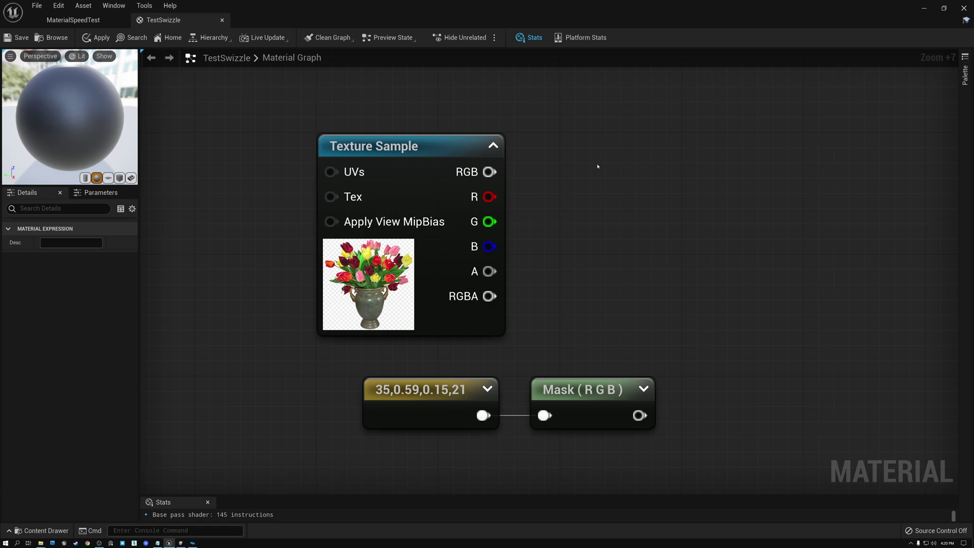
click(427, 143)
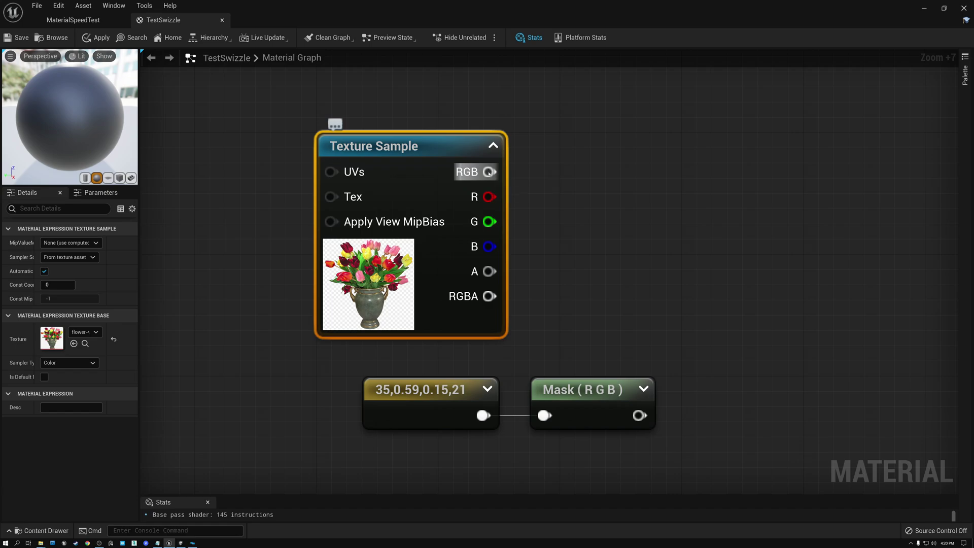
drag(489, 173, 597, 164)
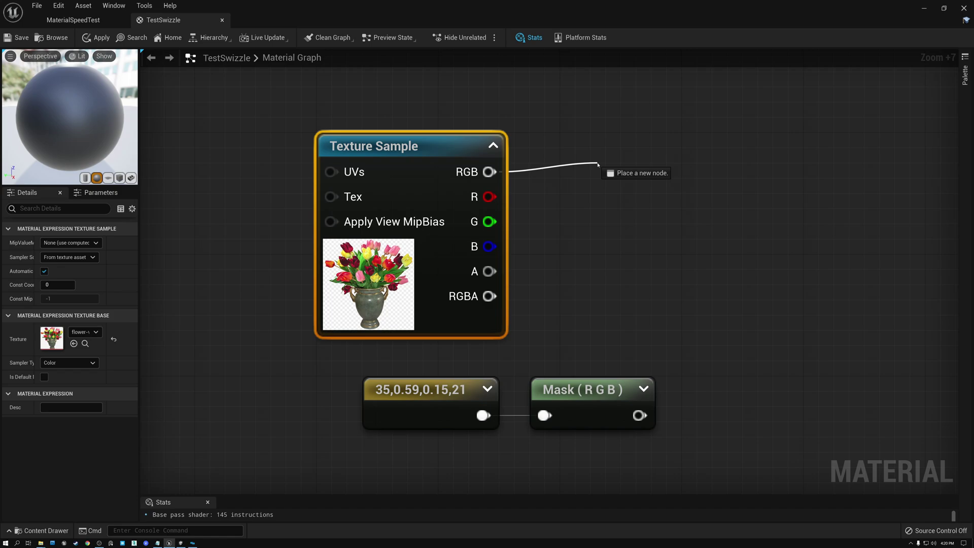
mouse_move(597, 164)
mouse_down()
mouse_move(595, 179)
mouse_move(607, 152)
mouse_move(595, 164)
mouse_move(609, 163)
mouse_move(591, 167)
mouse_up()
click(582, 137)
click(558, 260)
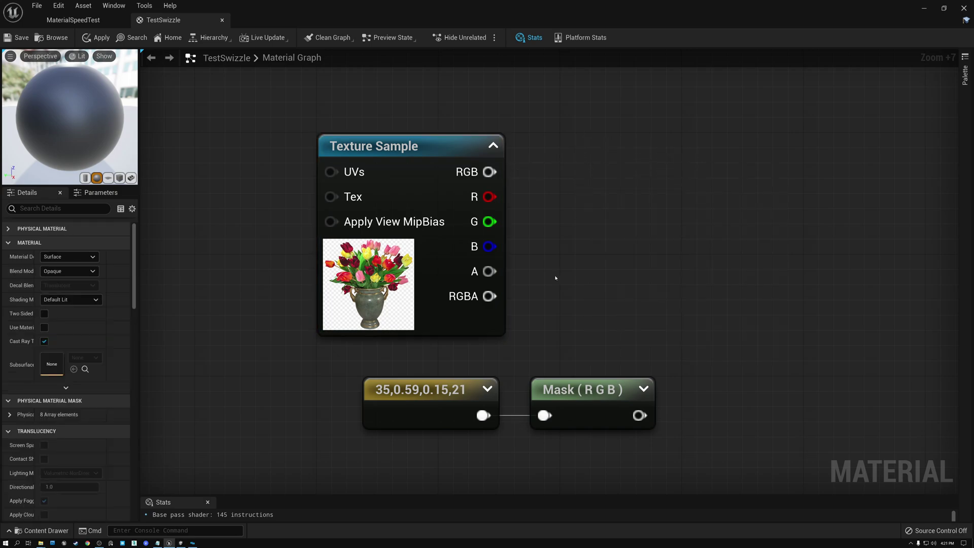
right_drag(559, 252, 561, 156)
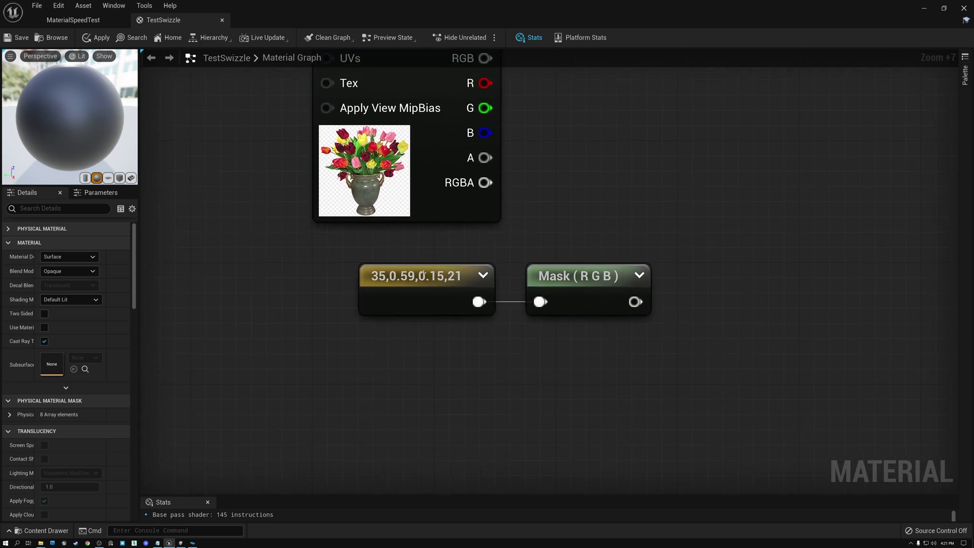
click(410, 279)
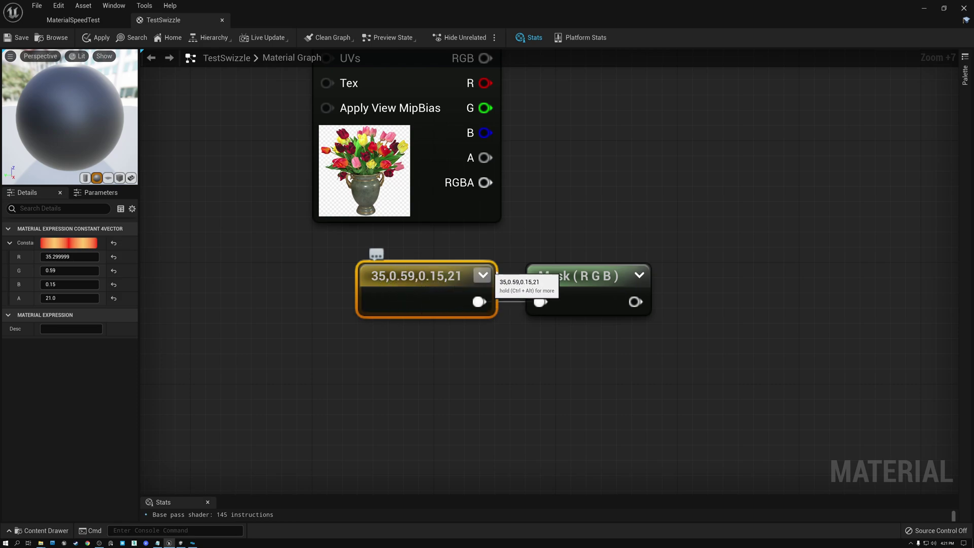
click(568, 276)
click(580, 197)
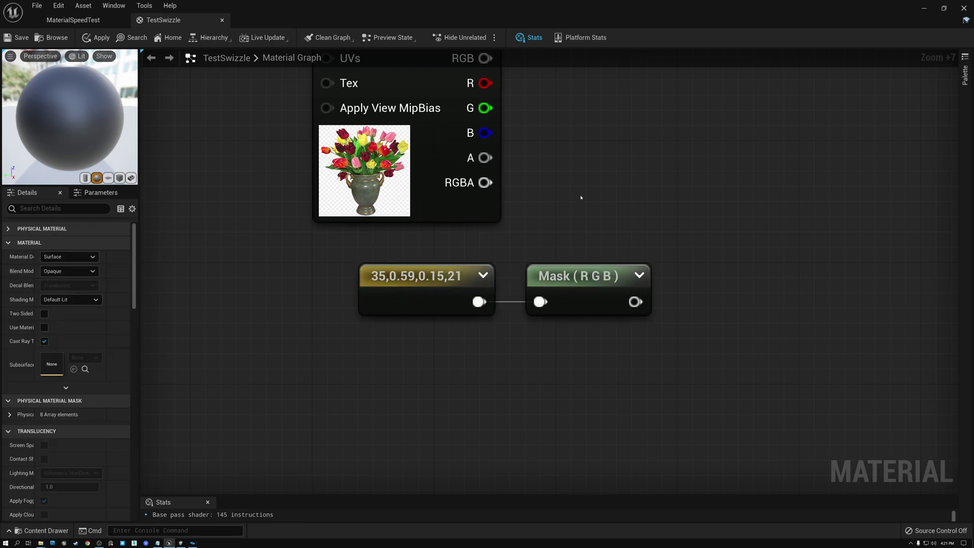
Add a Component Mask node for R, G and B, feed it from the four-component constant, and place it above the existing mask.
right_click(581, 197)
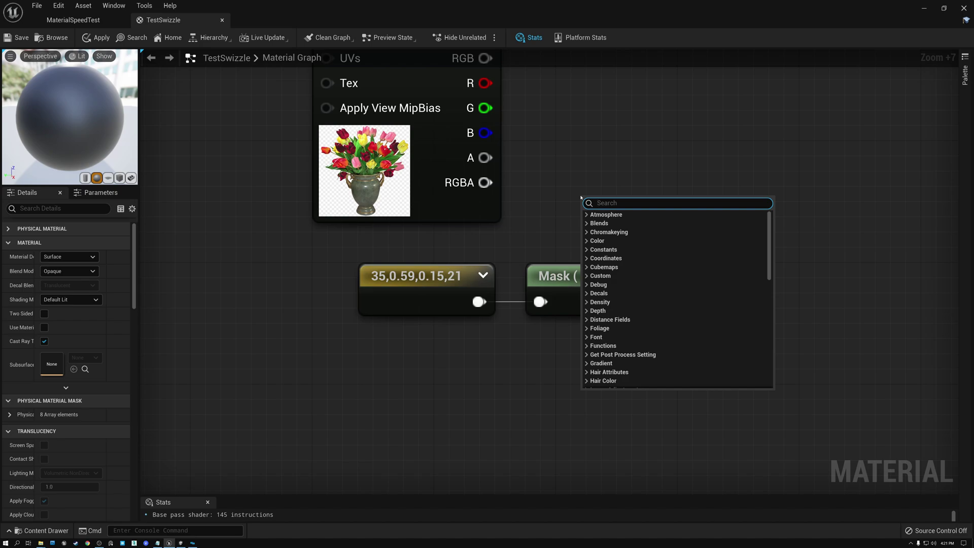
text(comp)
click(613, 249)
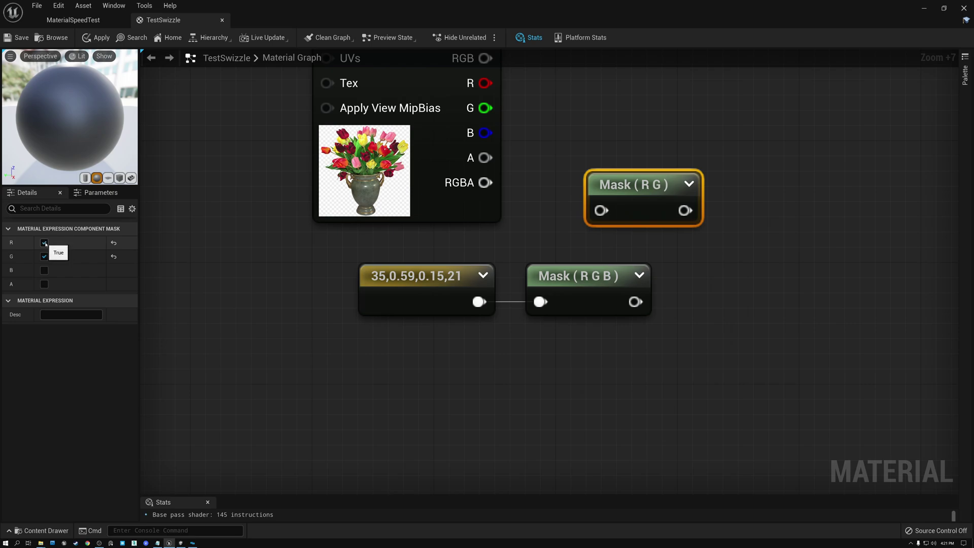
click(44, 270)
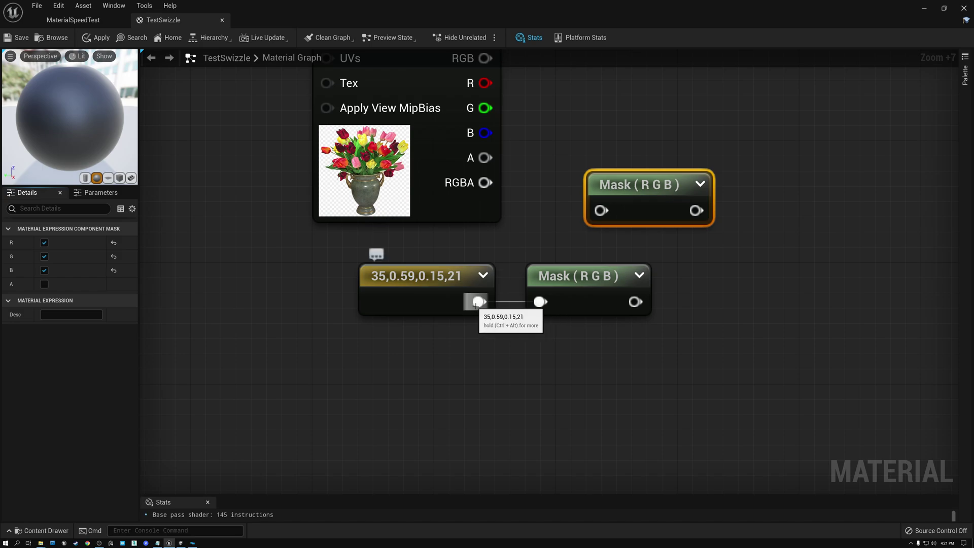
drag(479, 301, 607, 185)
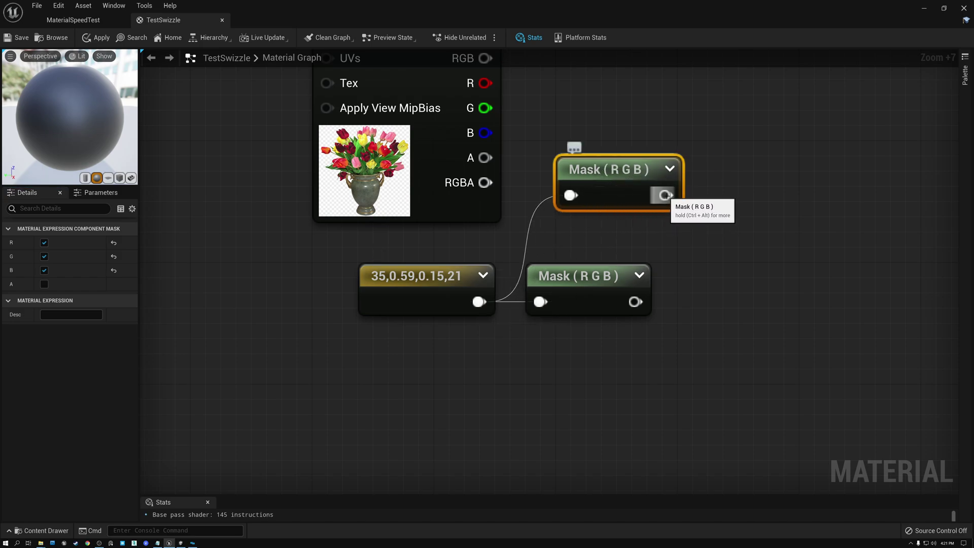
drag(665, 195, 709, 246)
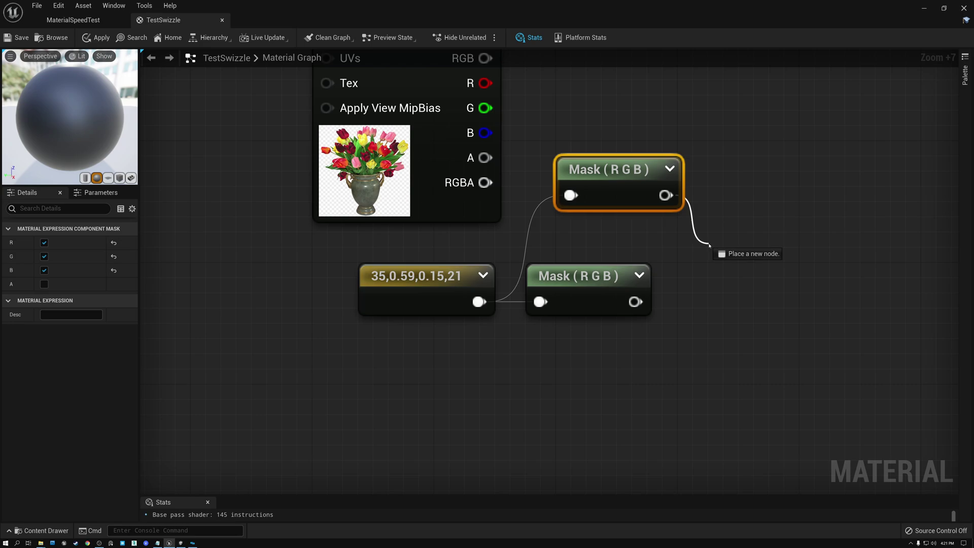
Align the lower Mask node under the upper one, limit it to the R channel, and examine its output with a trial wire.
drag(562, 274, 589, 273)
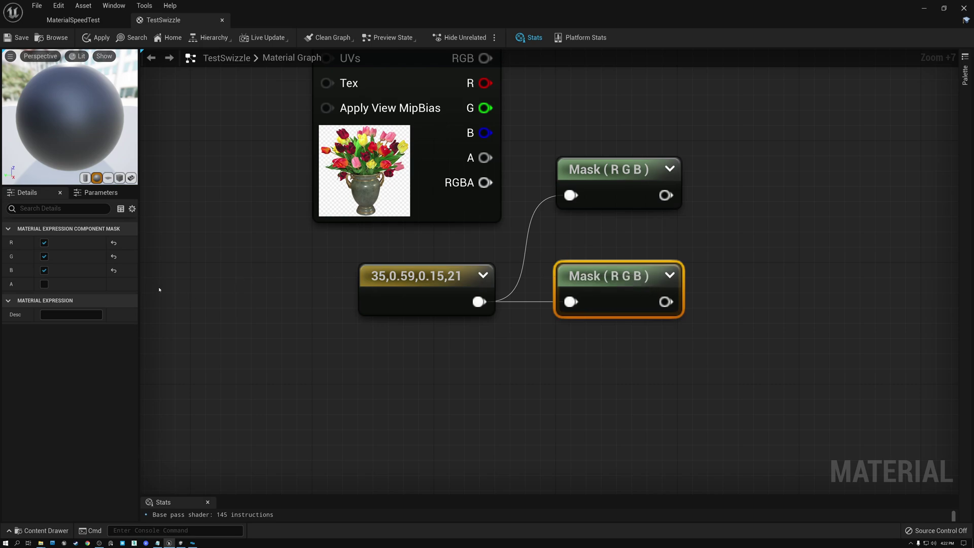
click(44, 256)
click(45, 270)
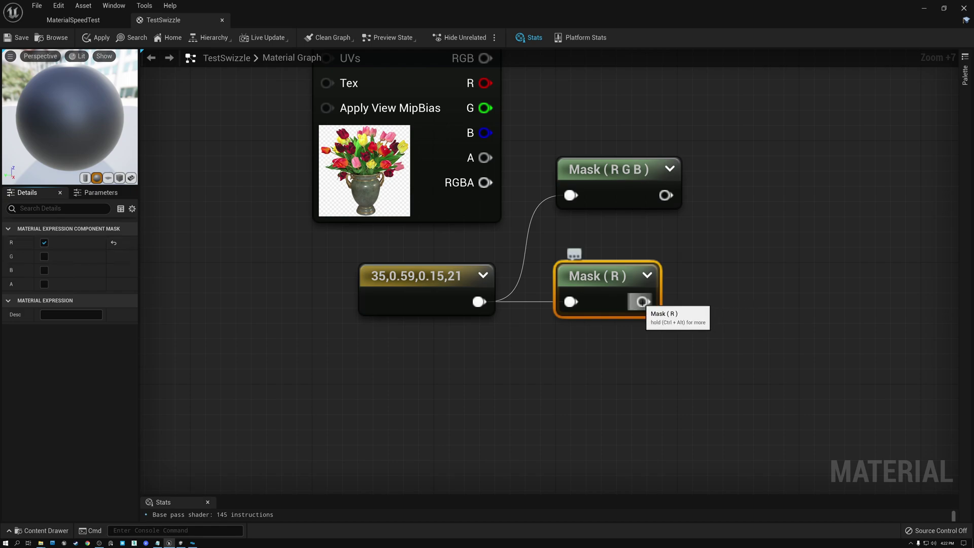
drag(642, 302, 719, 277)
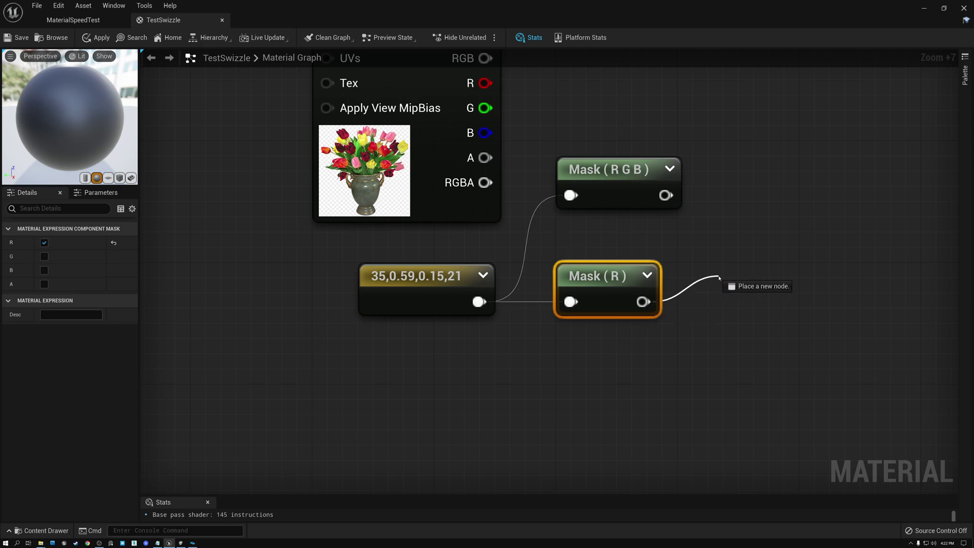
drag(719, 278, 720, 277)
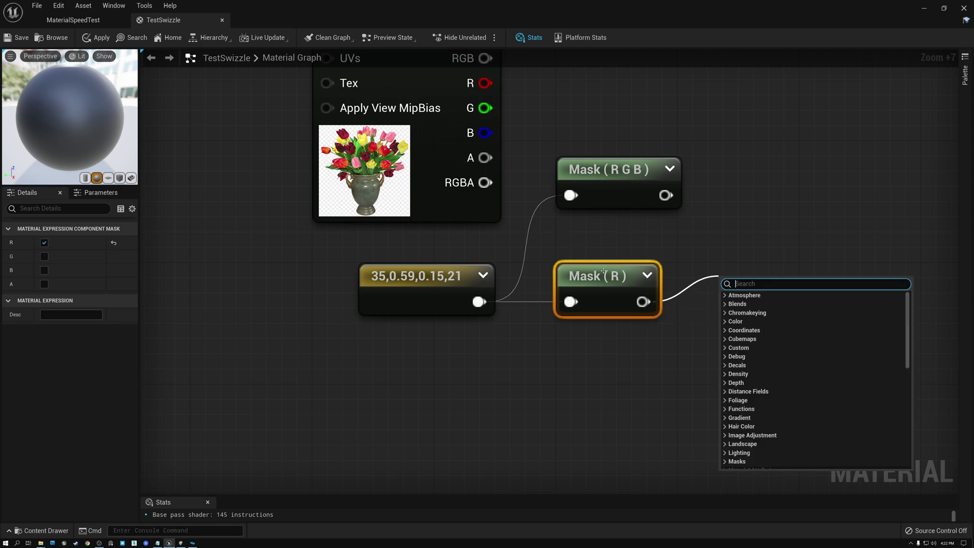
click(609, 277)
Try adding the G channel to the lower Mask node and examine its output with a trial wire.
click(44, 257)
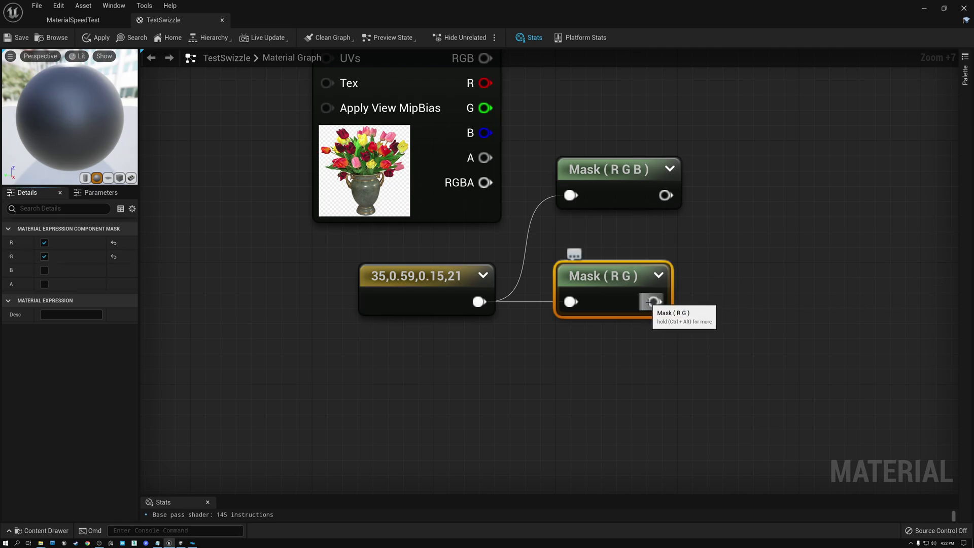
drag(655, 302, 751, 263)
click(596, 275)
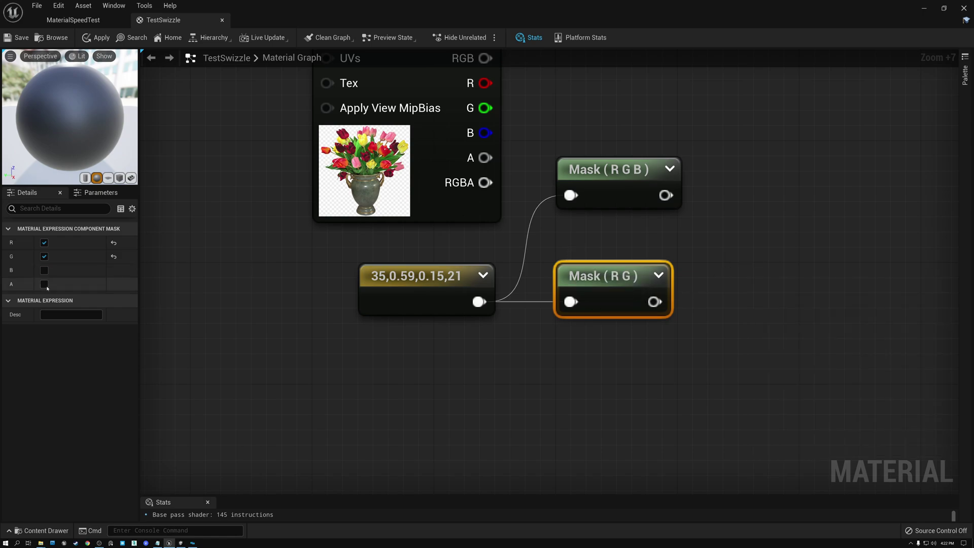
Limit the lower Mask node to the B channel only.
click(44, 256)
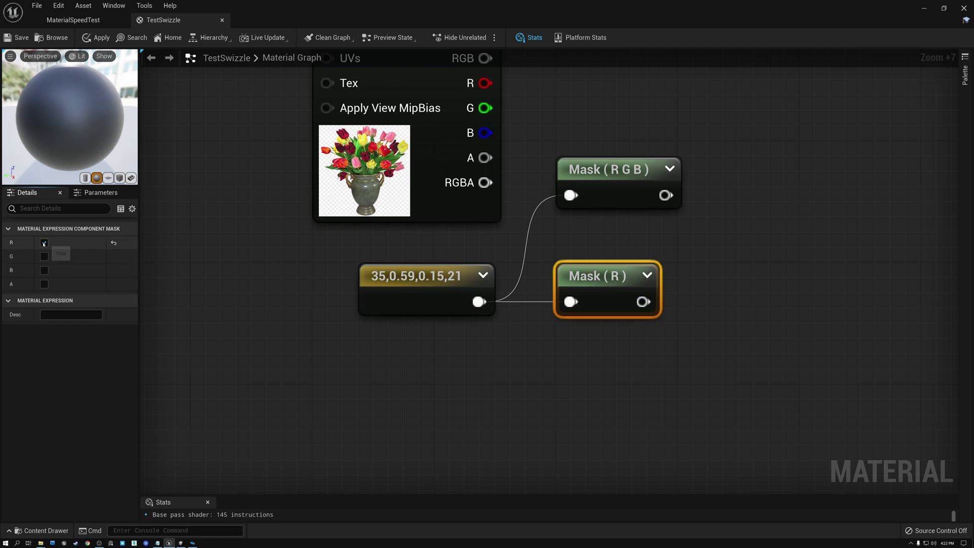
click(44, 242)
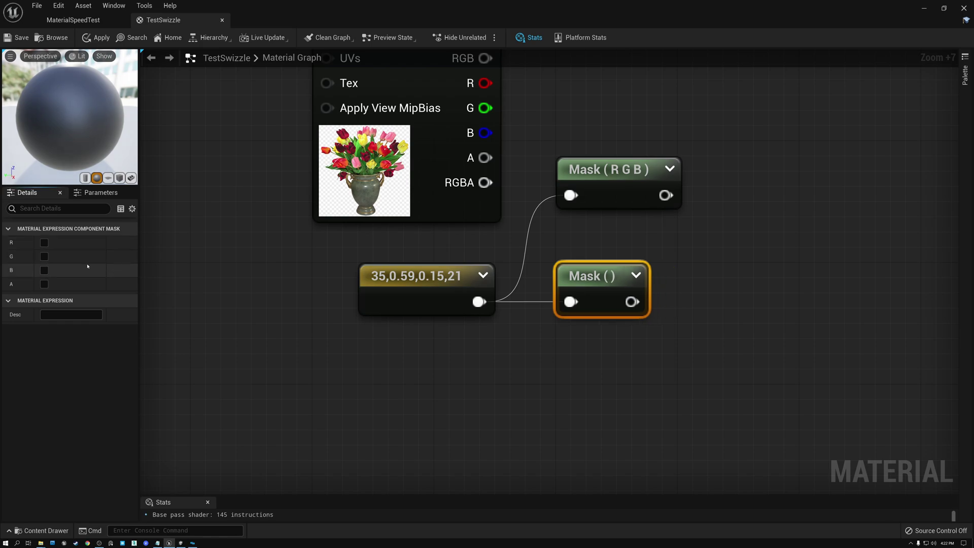
click(44, 270)
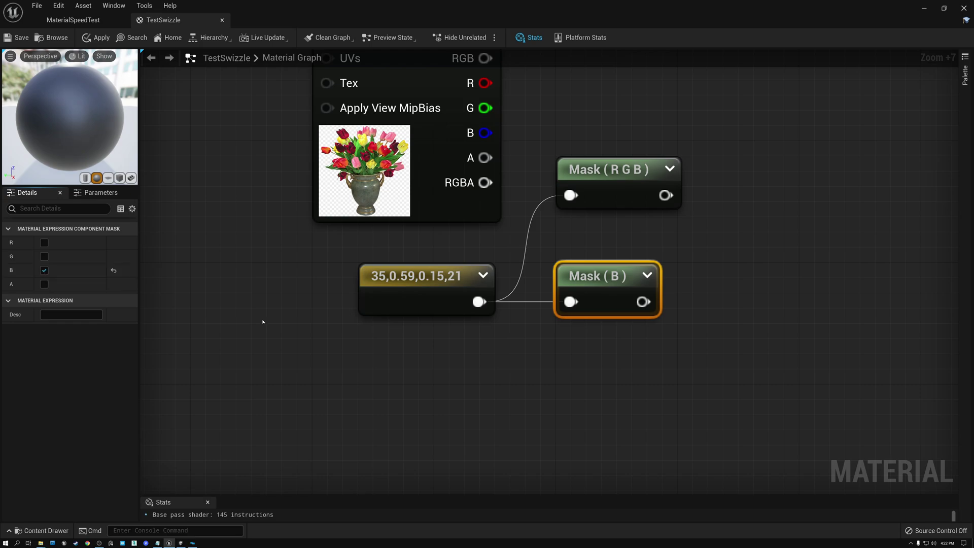
click(362, 350)
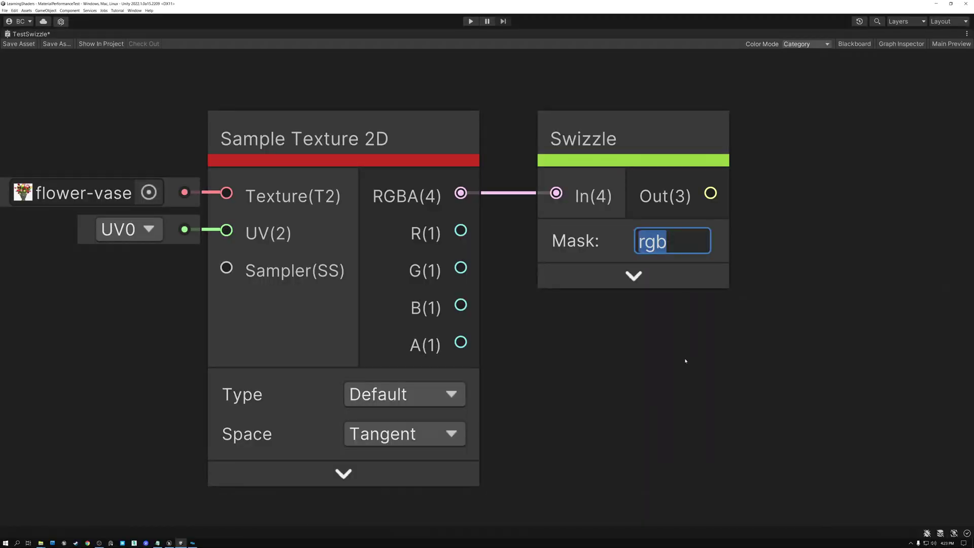
In Unity's Shader Graph, try r, g and b in turn as the Swizzle node's mask and set it back to rgb.
click(624, 127)
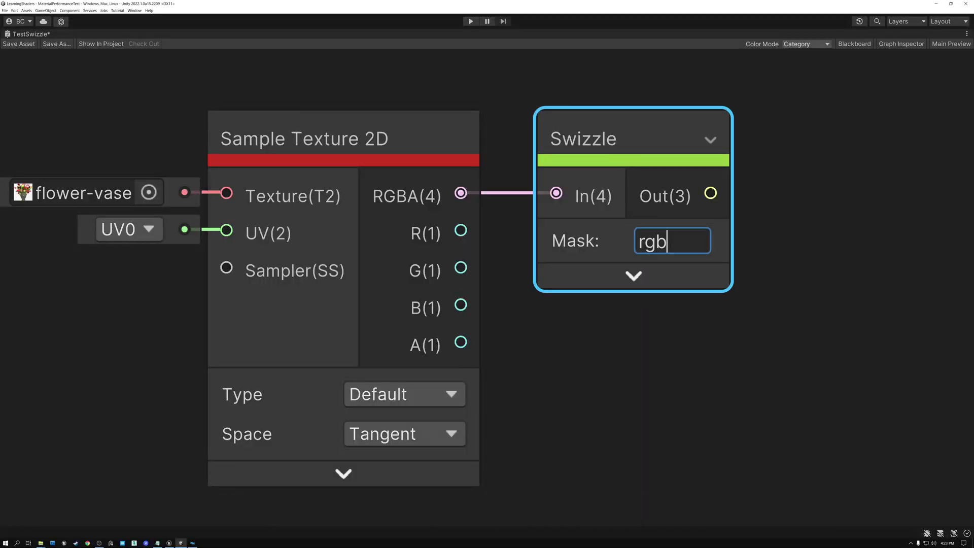
double_click(670, 245)
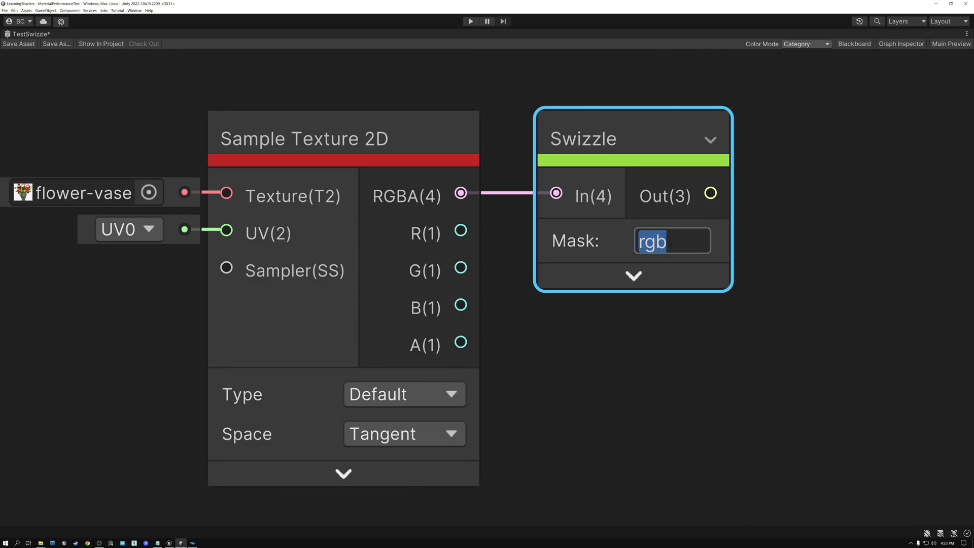
text(r)
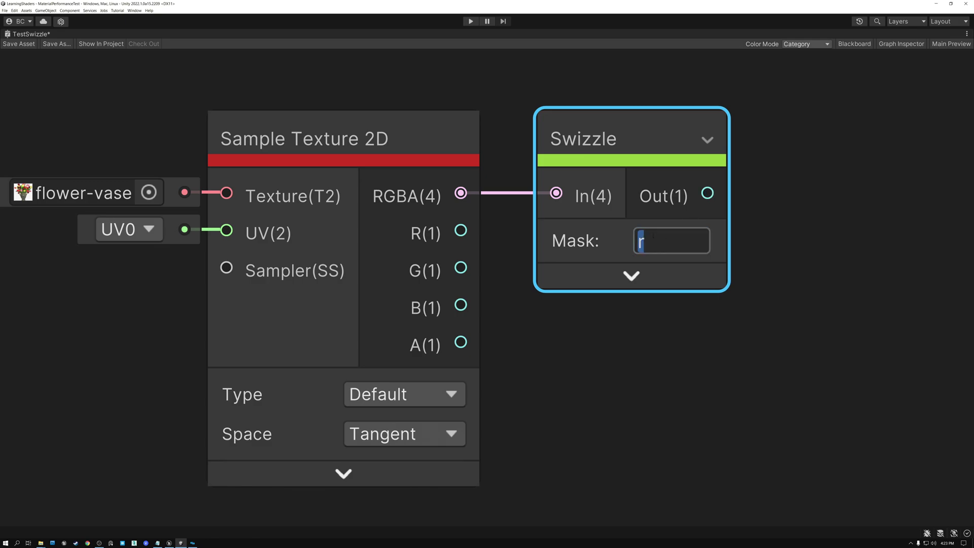
text(g)
key(Return)
text(b)
click(614, 145)
click(652, 242)
text(rgb)
key(Return)
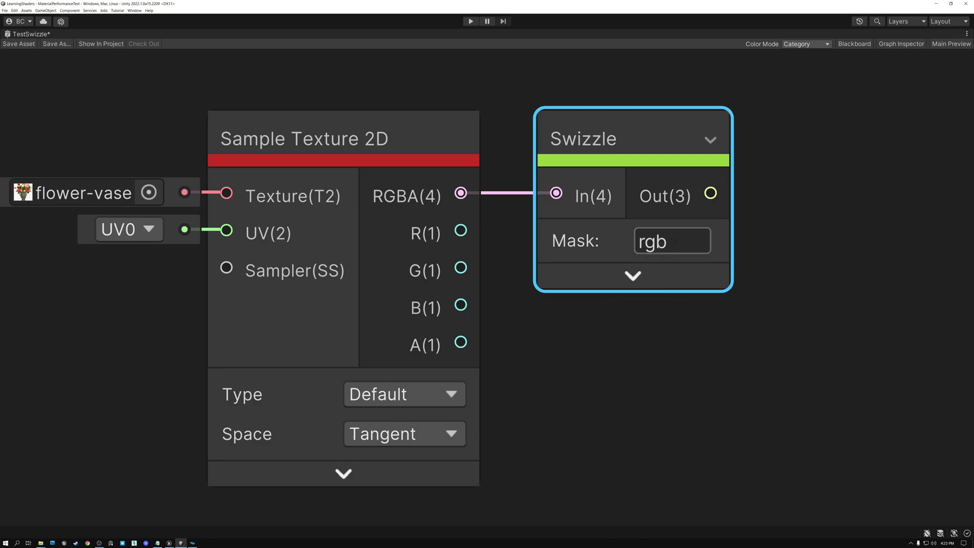
Set the Swizzle node's mask to g and examine its output with a trial wire.
drag(674, 243, 632, 244)
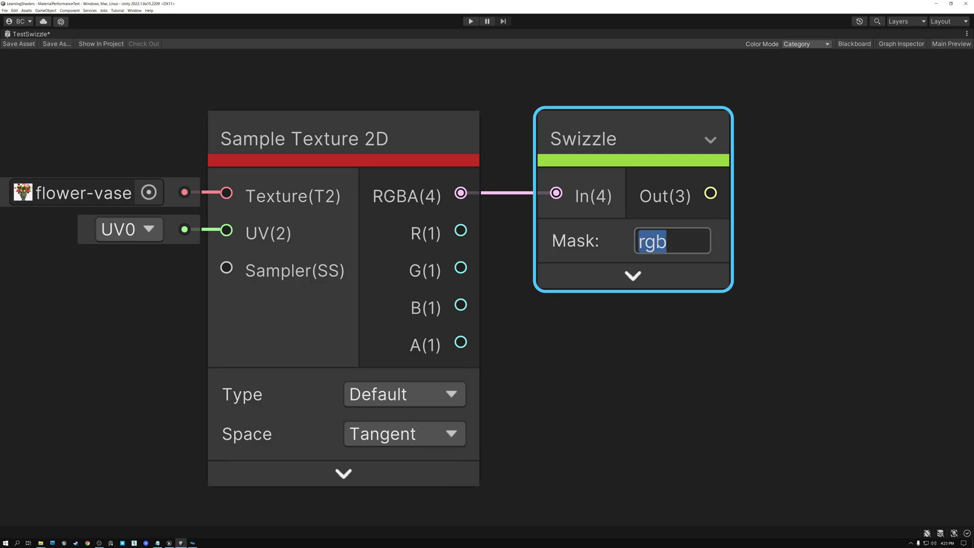
text(g)
key(Return)
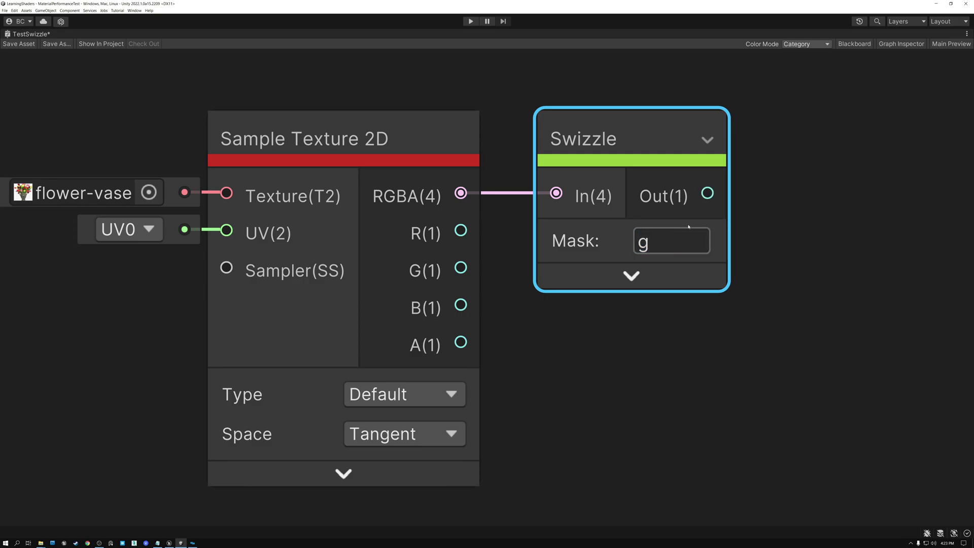
drag(708, 193, 781, 186)
click(778, 155)
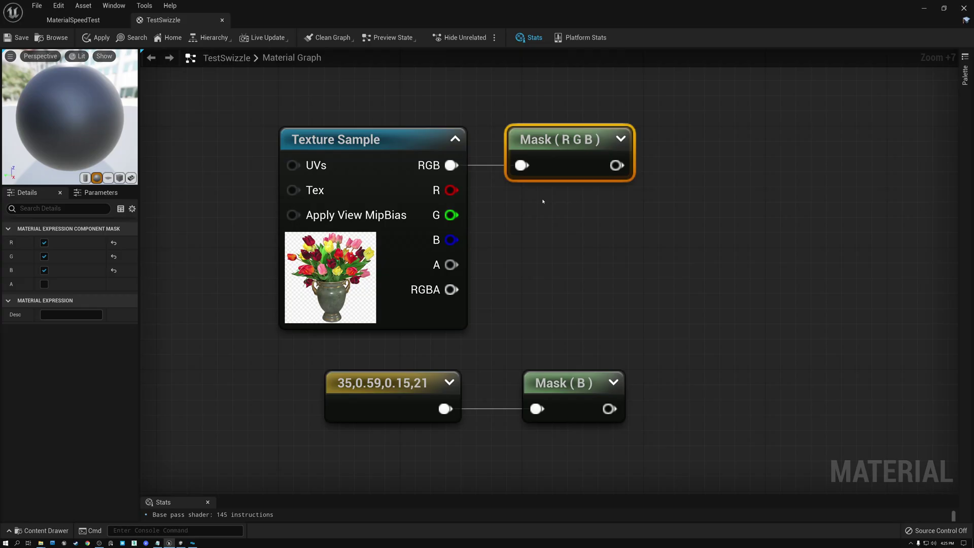
Examine the Texture Sample's RGB mask in Unreal's material graph, plus the three-component and single constants feeding the Append node.
shift+click(467, 135)
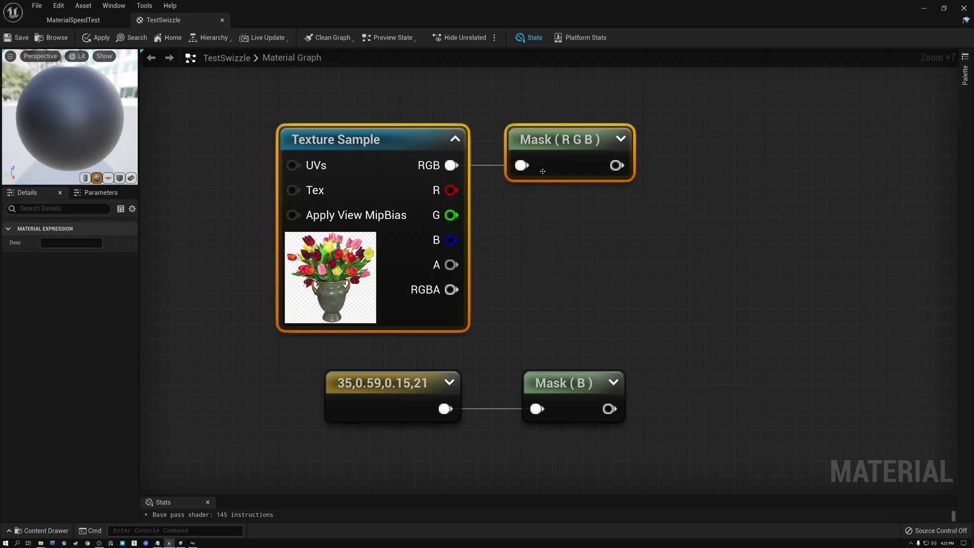
click(553, 140)
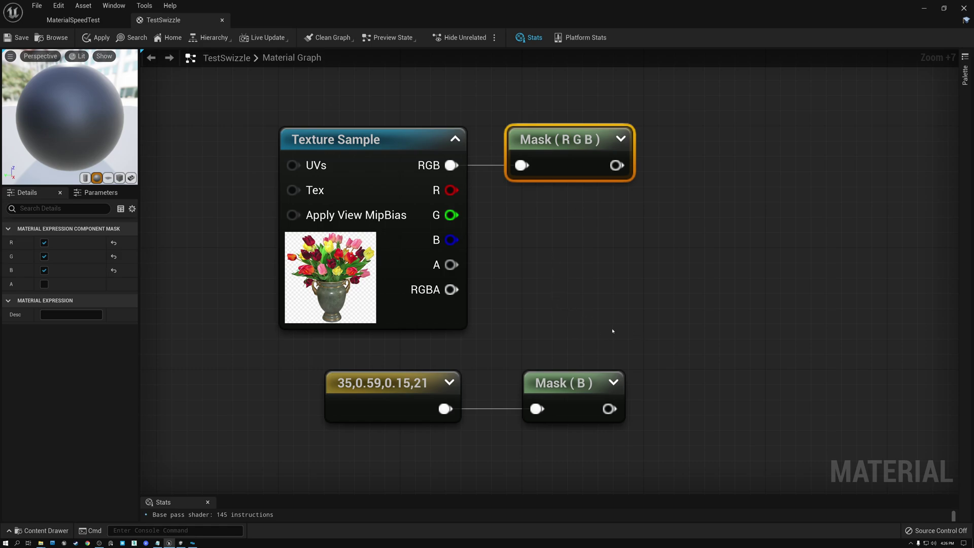
right_drag(612, 330, 624, 195)
mouse_move(634, 431)
right_down()
mouse_move(658, 59)
mouse_move(652, 144)
right_up()
click(342, 201)
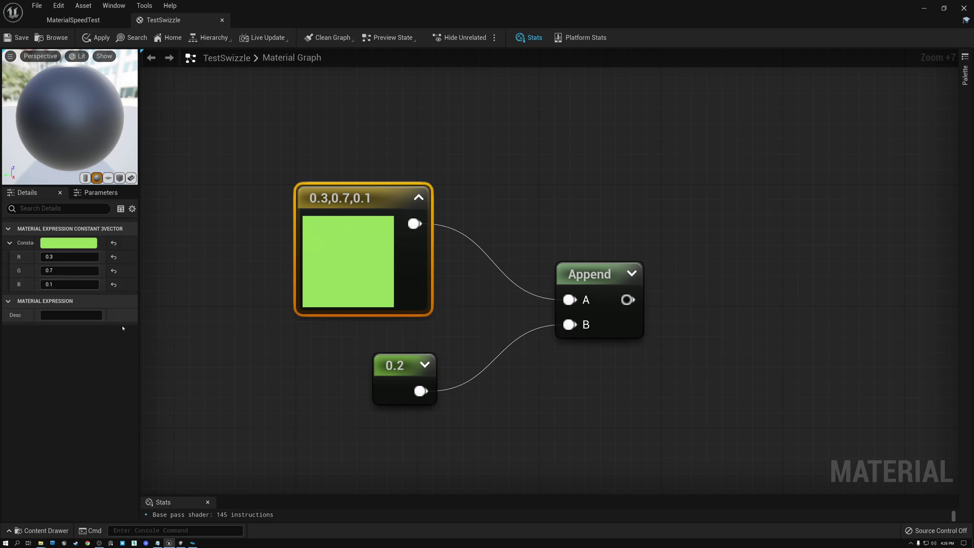
click(401, 369)
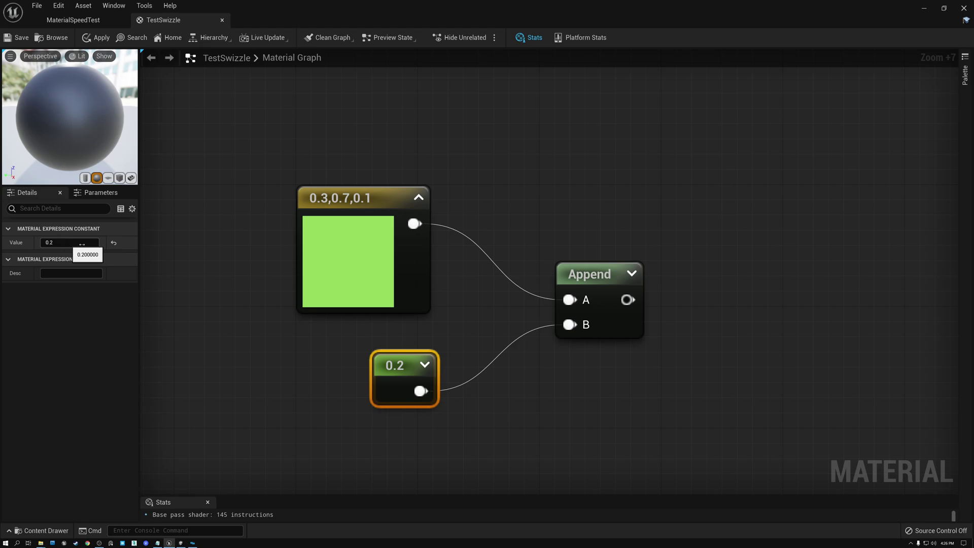
click(355, 196)
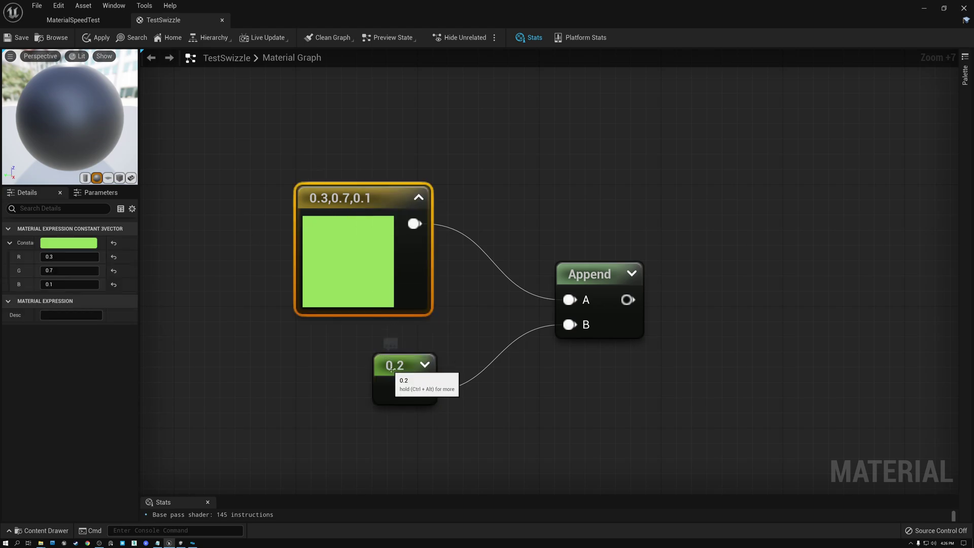
click(391, 368)
click(343, 201)
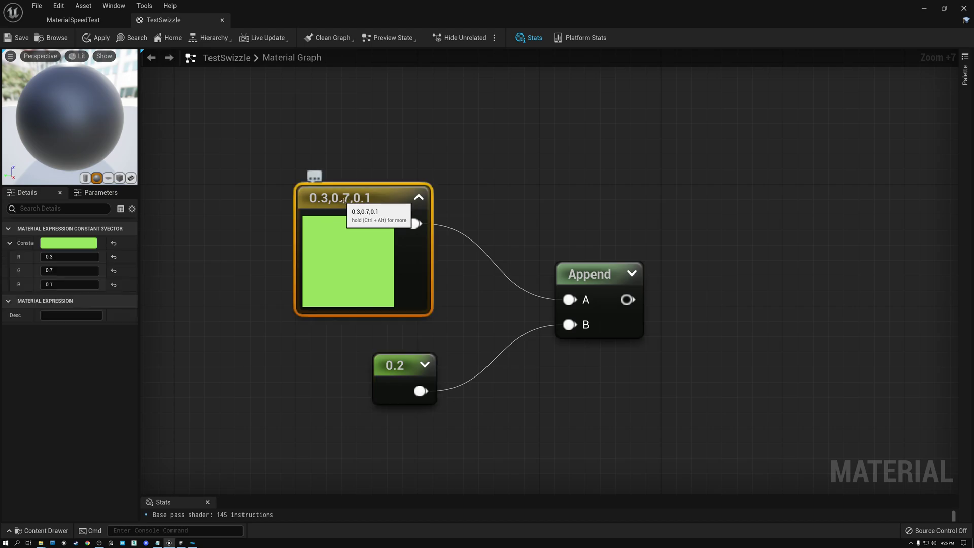
Add a second AppendVector node above the existing one, wiring the three-component constant to A and the 0.2 constant to B.
mouse_move(599, 276)
mouse_down()
mouse_move(570, 276)
mouse_move(598, 277)
mouse_move(585, 277)
mouse_up()
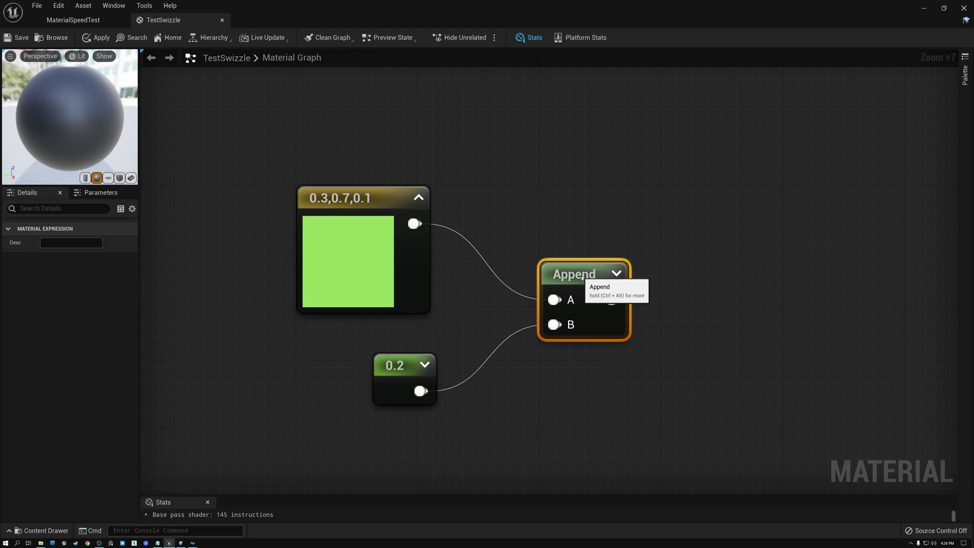
click(556, 206)
right_click(555, 151)
text(appen)
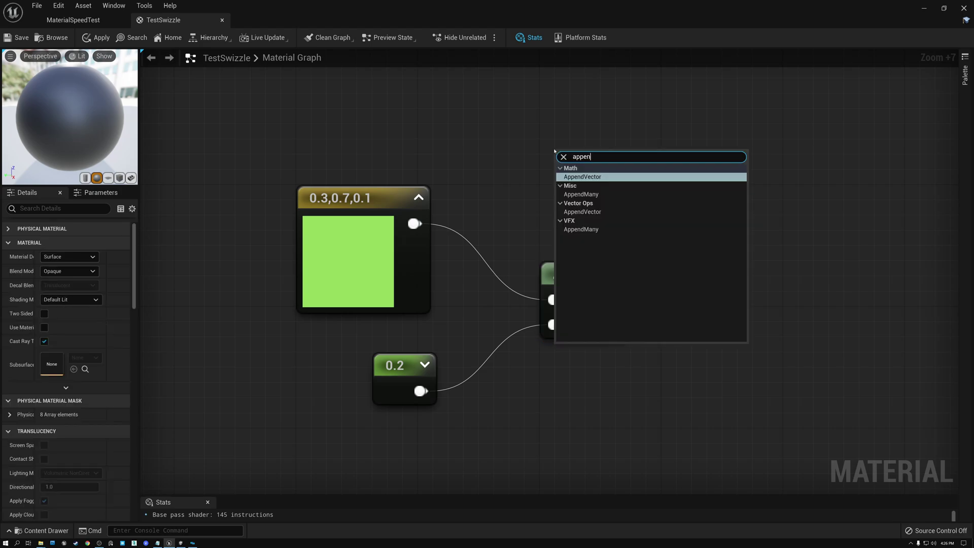
click(576, 177)
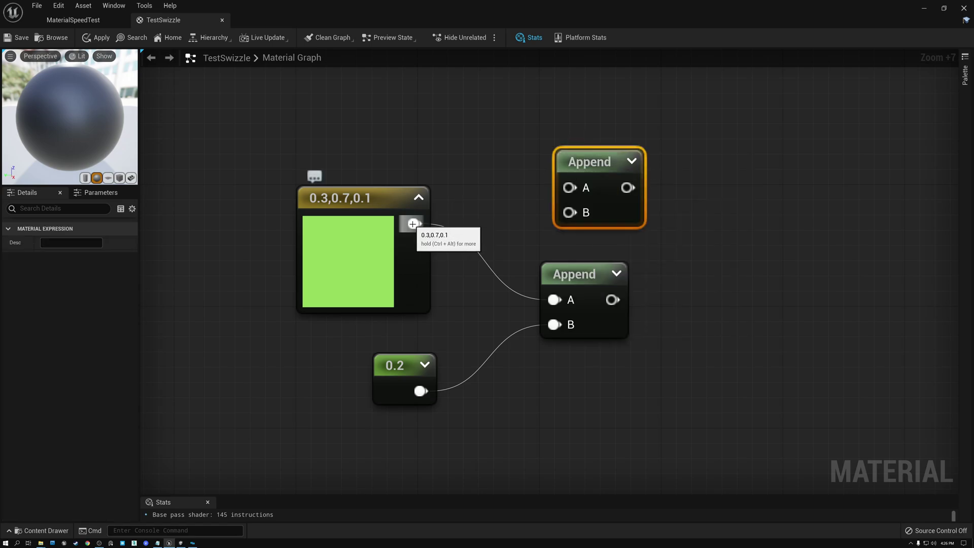
drag(420, 223, 581, 151)
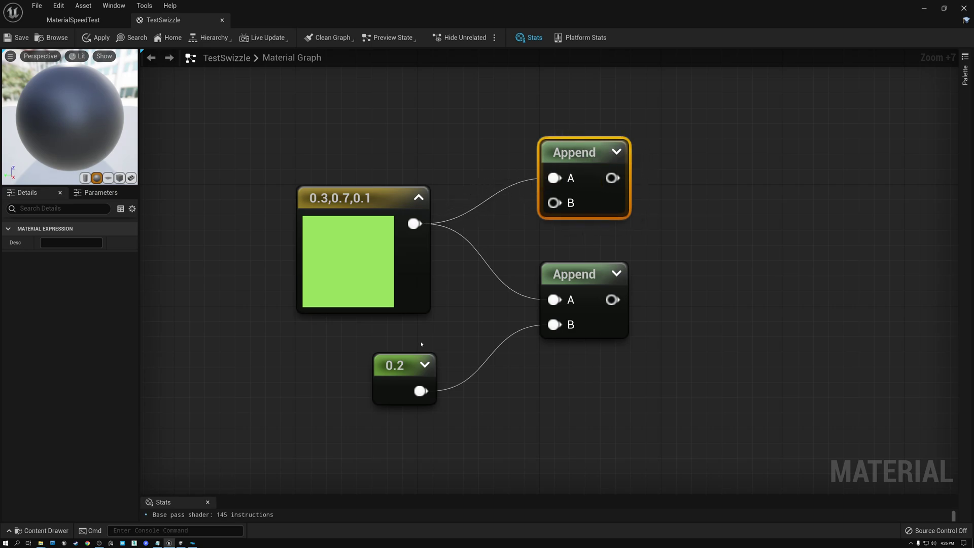
drag(420, 391, 554, 202)
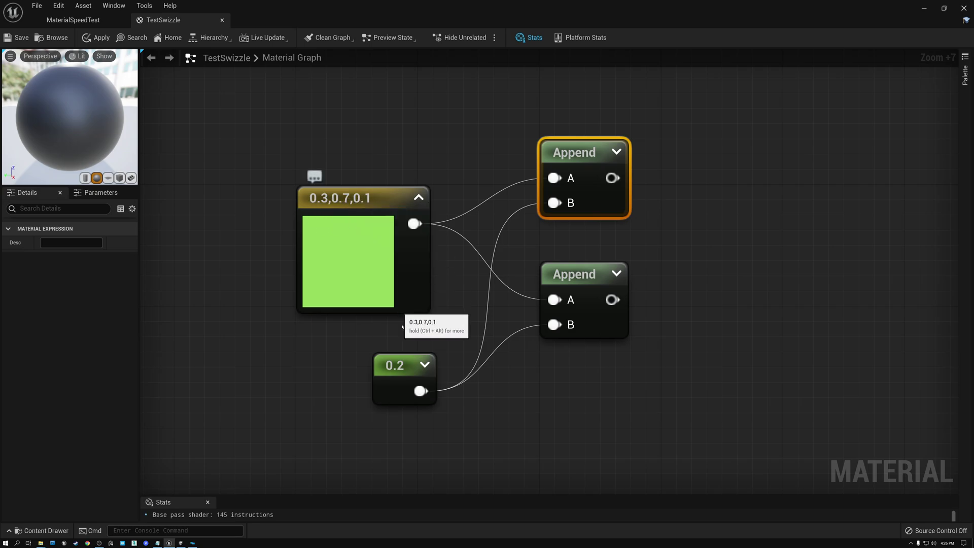
Examine the 0.2 constant, the three-component constant and the upper Append node's output with a trial wire.
click(405, 363)
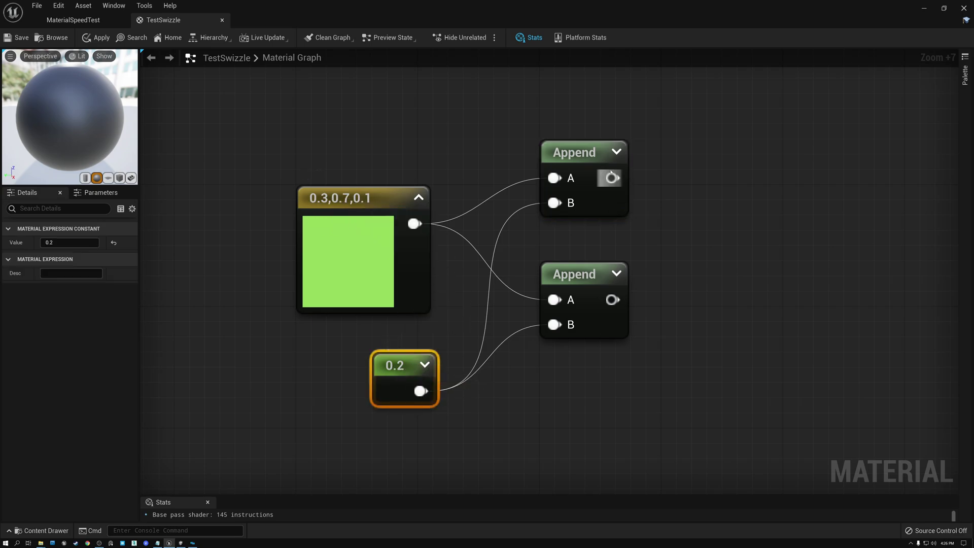
click(575, 152)
click(374, 197)
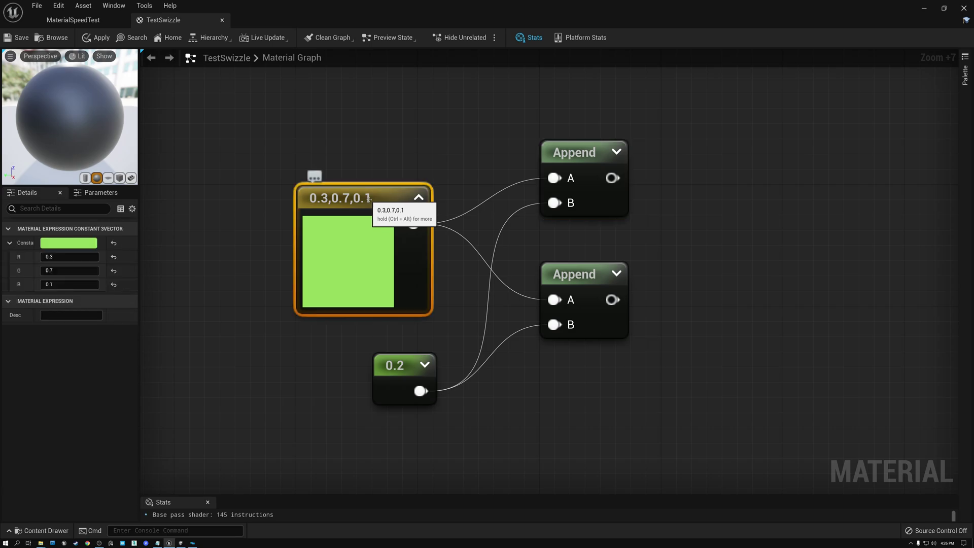
click(398, 366)
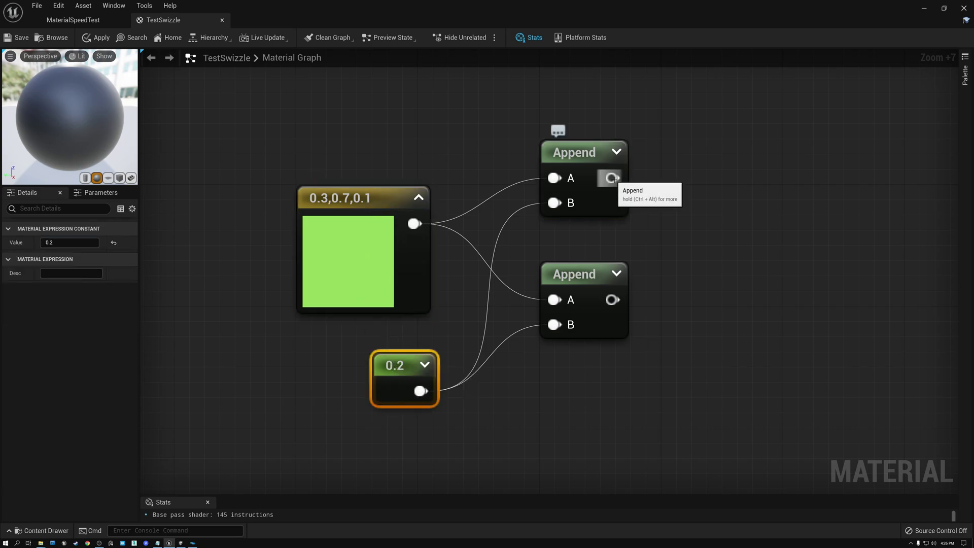
drag(613, 180, 677, 173)
click(558, 150)
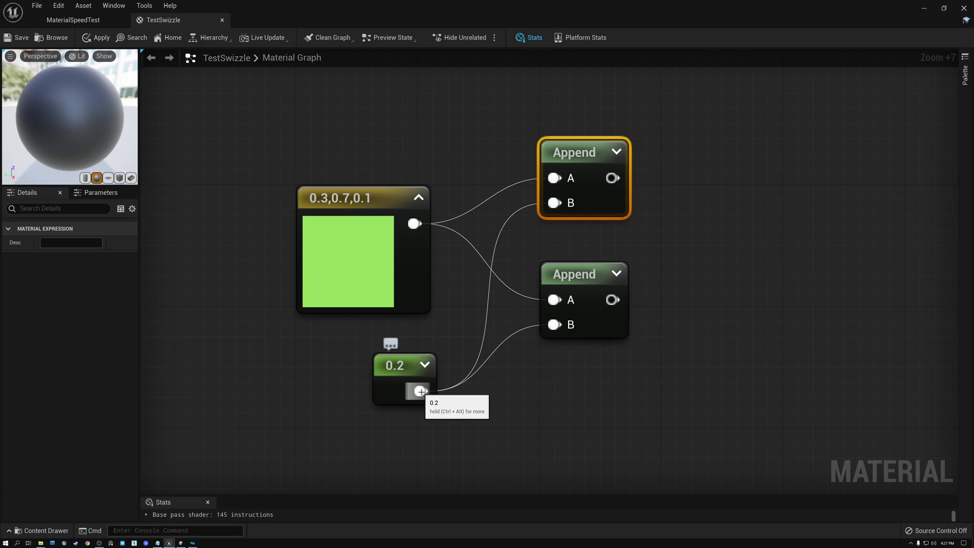
Swap the upper Append node's inputs so the 0.2 constant feeds A and the three-component constant feeds B.
drag(420, 391, 555, 178)
drag(411, 223, 555, 202)
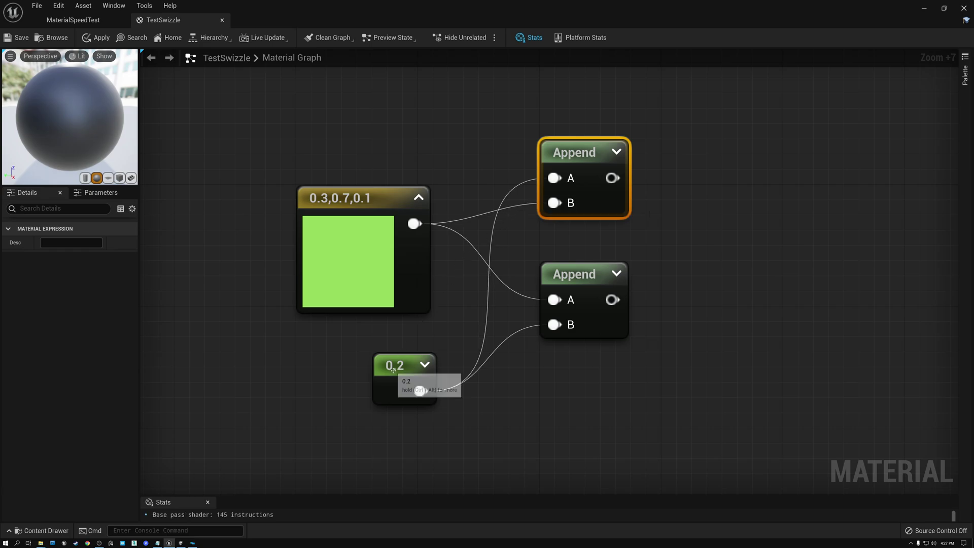
click(398, 366)
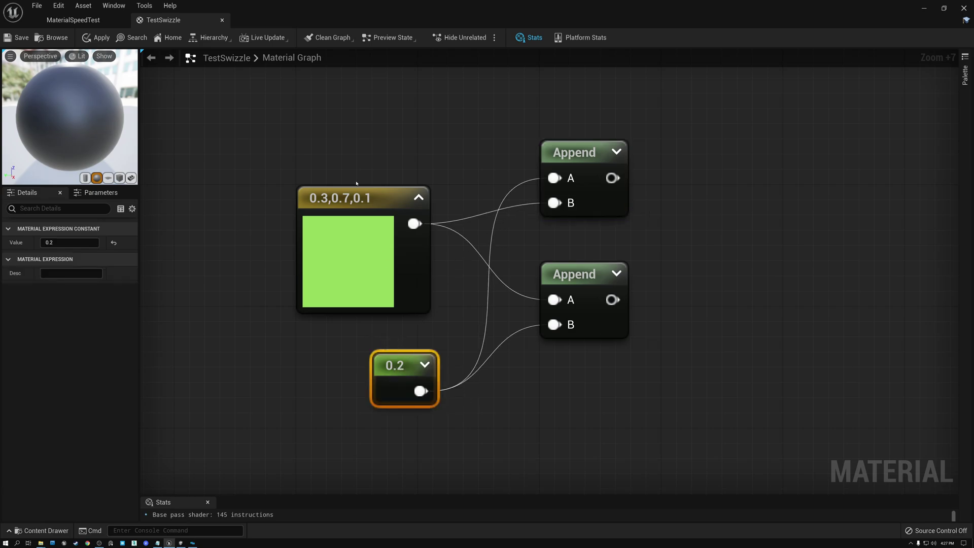
click(372, 196)
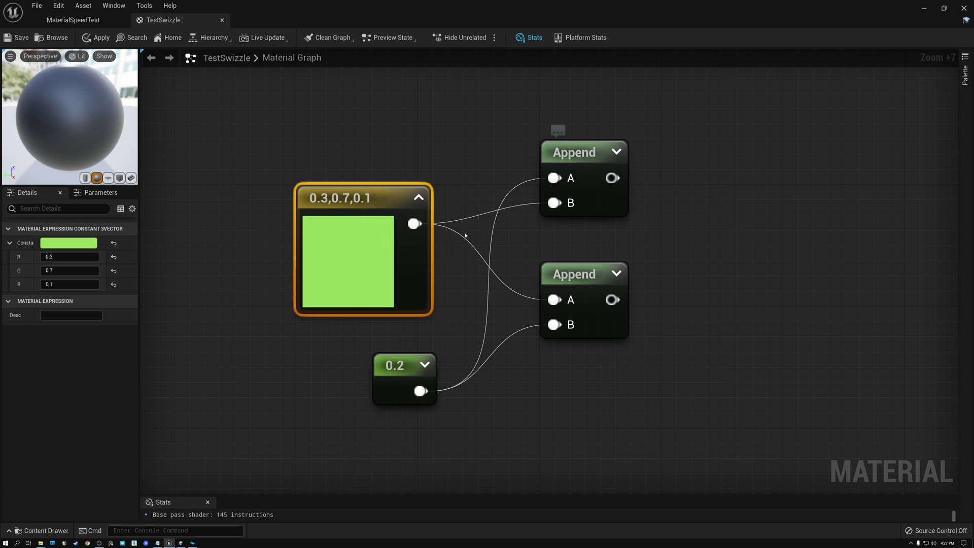
click(572, 153)
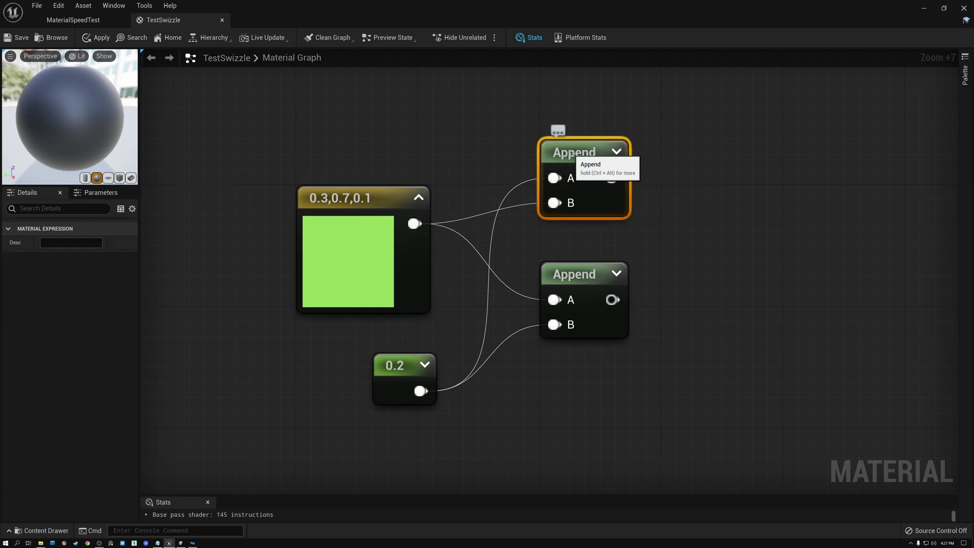
Restore the upper Append node's input order, with the three-component constant in A and the 0.2 constant in B.
drag(415, 223, 555, 178)
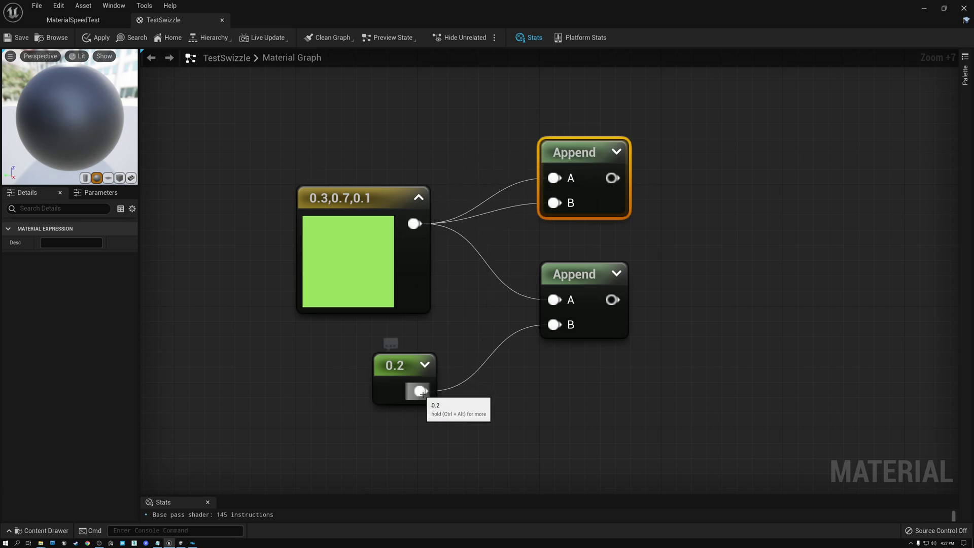
drag(421, 392, 555, 203)
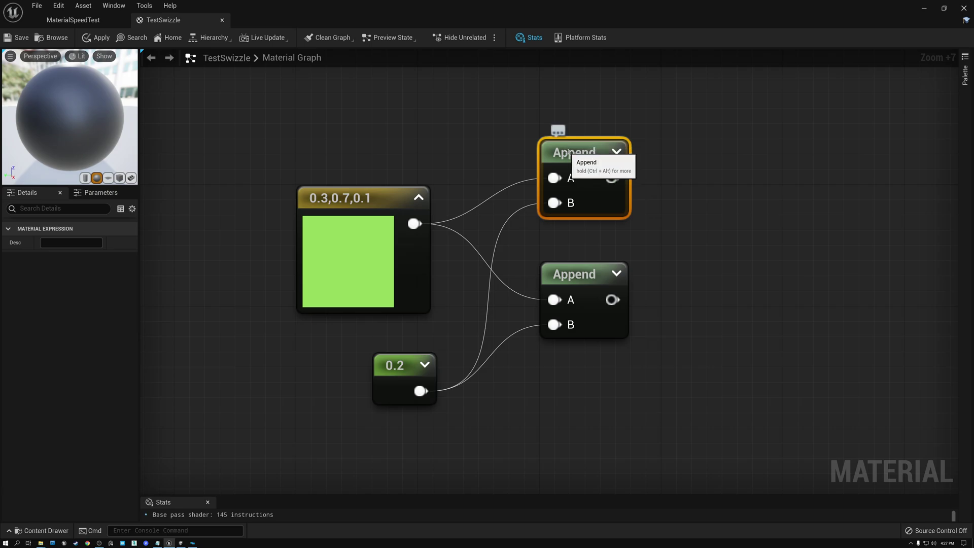
mouse_move(568, 153)
mouse_down()
mouse_move(555, 168)
mouse_move(569, 153)
mouse_up()
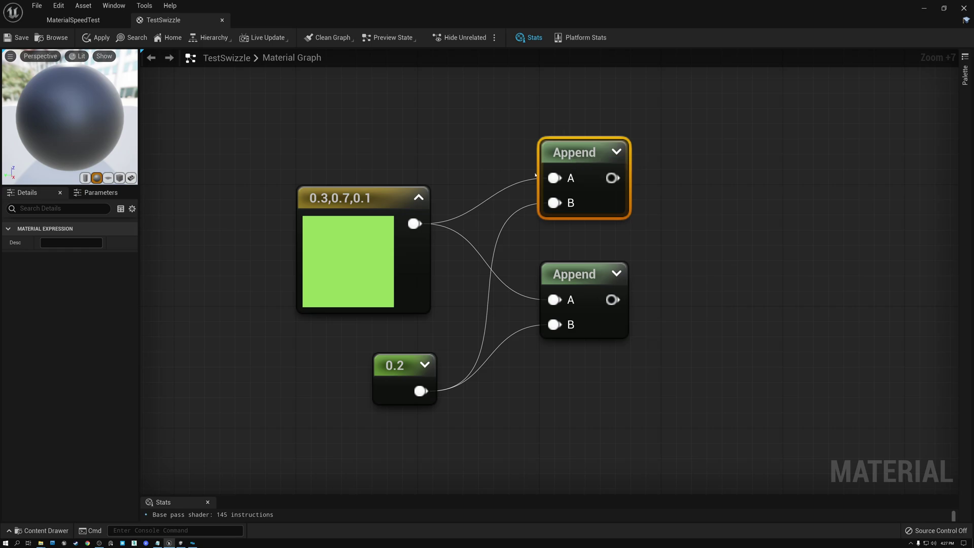
Move the upper Append node away from the constants, add a TextureCoordinate node and connect it to the Append's A input.
drag(569, 153, 630, 154)
click(451, 115)
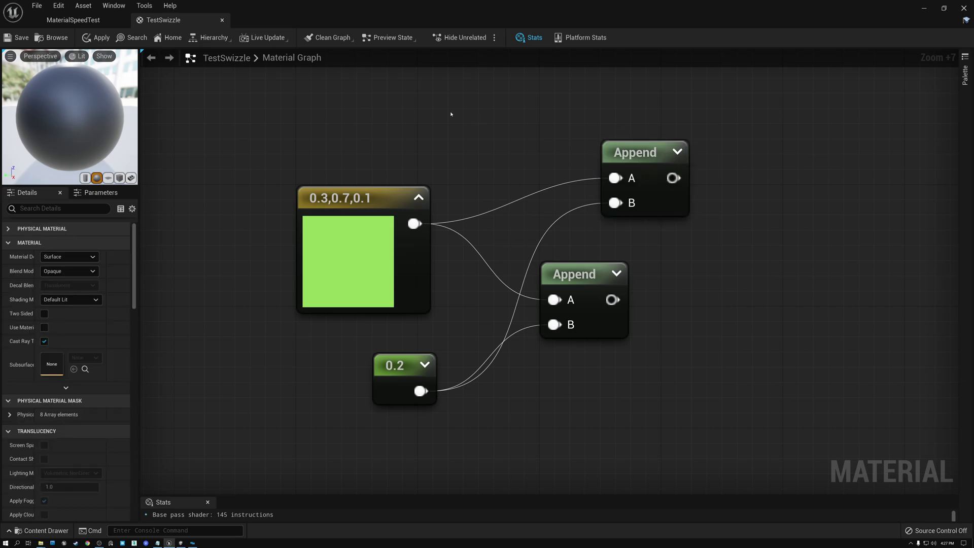
right_click(451, 114)
text(tex)
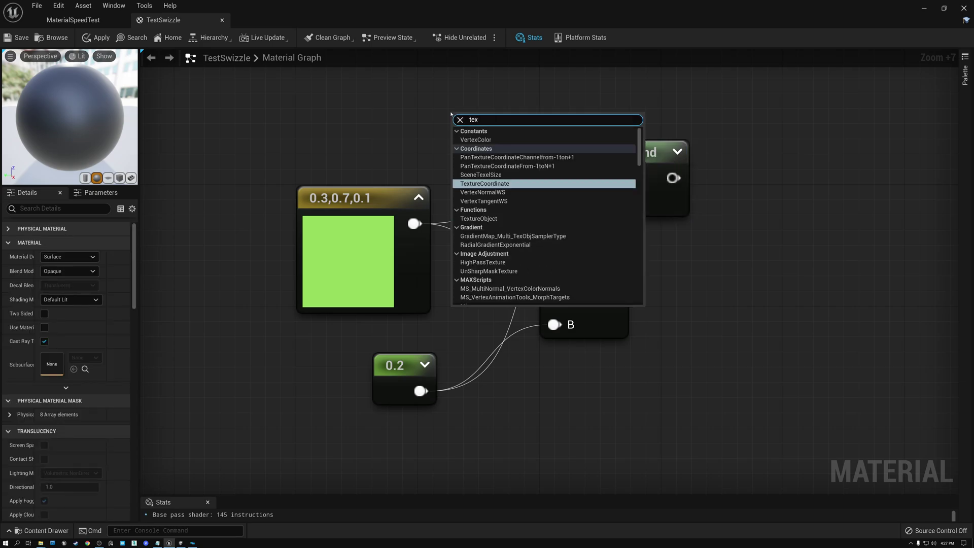
click(495, 183)
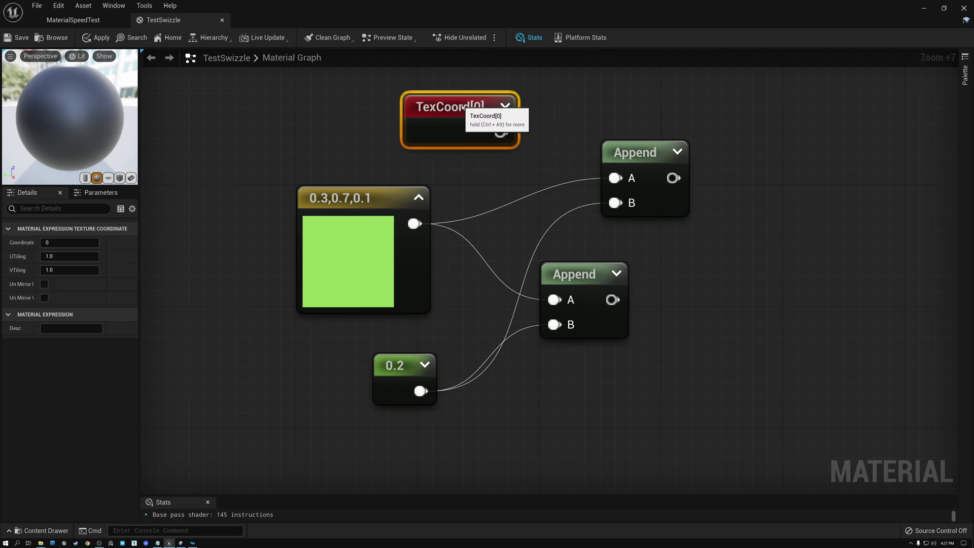
drag(501, 133, 615, 179)
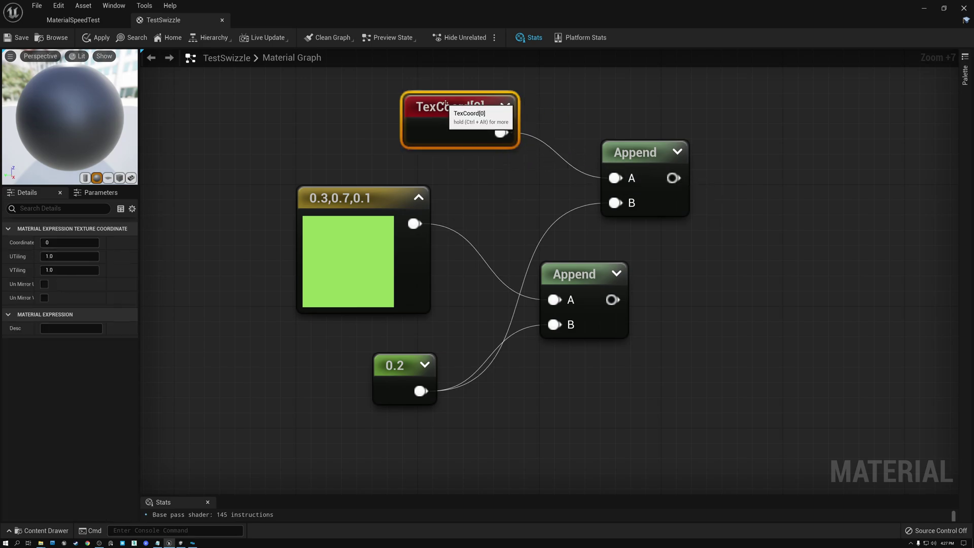
Duplicate the TexCoord node twice, set one copy's coordinate index to 1 and connect it to the upper Append's B input.
key(ctrl+w)
key(ctrl+w)
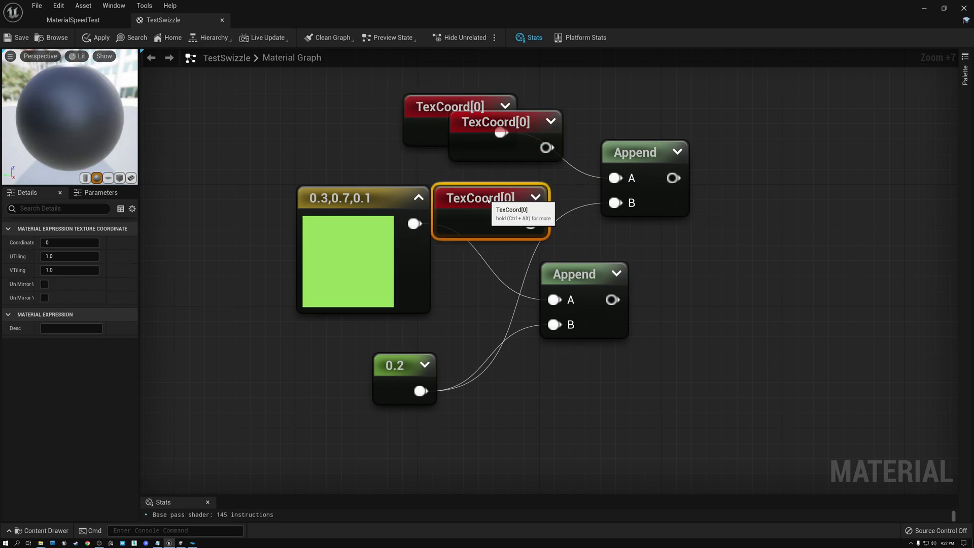
click(62, 242)
text(1)
key(Return)
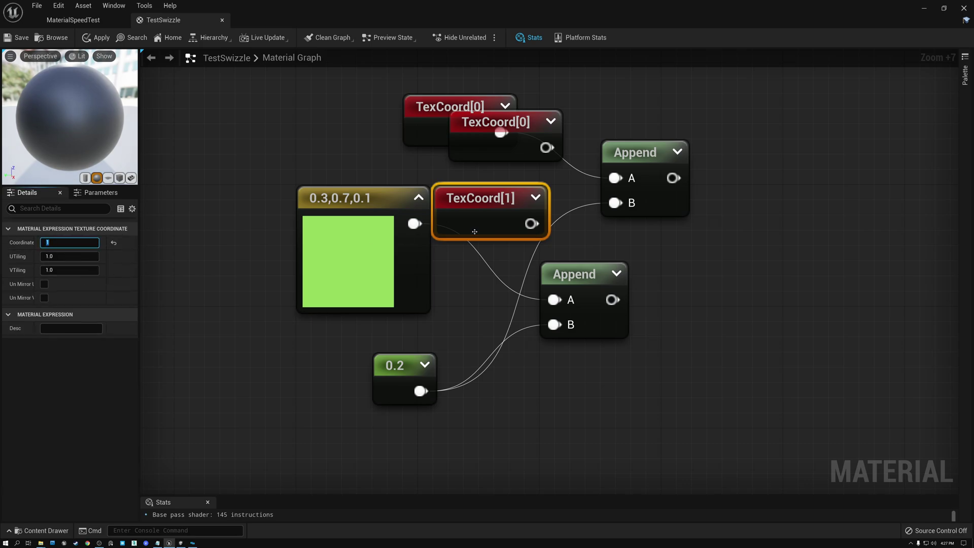
drag(531, 223, 615, 203)
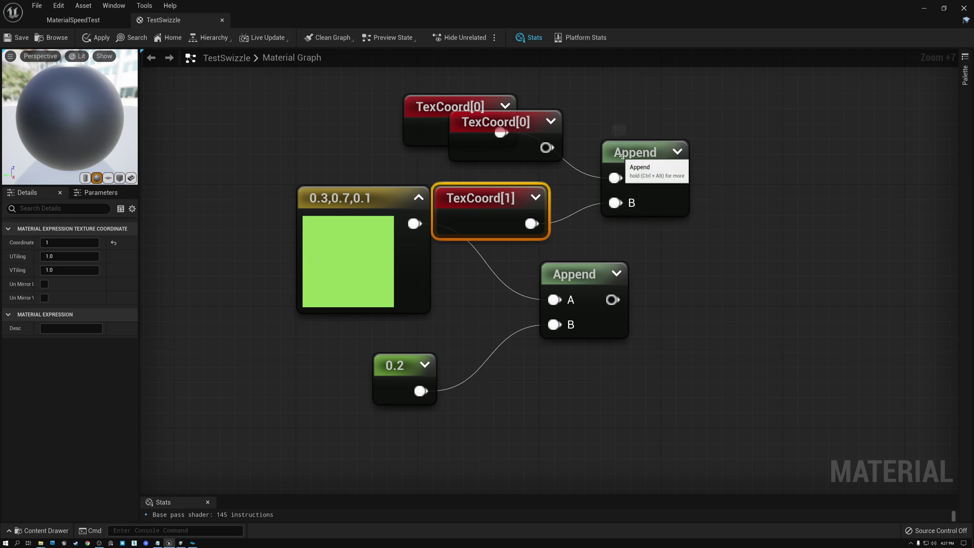
Arrange the two connected TexCoord nodes in a stack beside the upper Append node, with the spare TexCoord set apart.
drag(634, 152, 725, 152)
drag(511, 126, 298, 142)
drag(431, 129, 537, 125)
drag(502, 211, 574, 178)
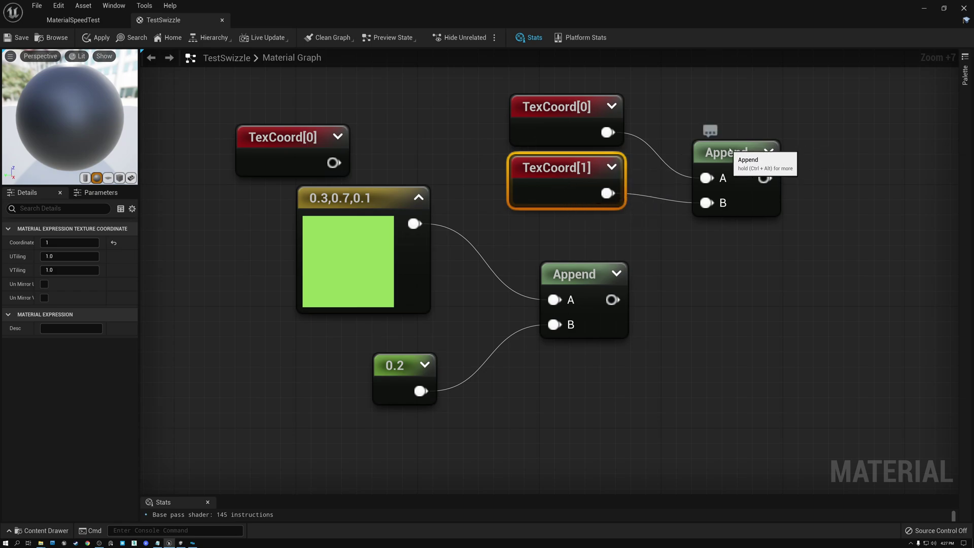
drag(727, 151, 693, 117)
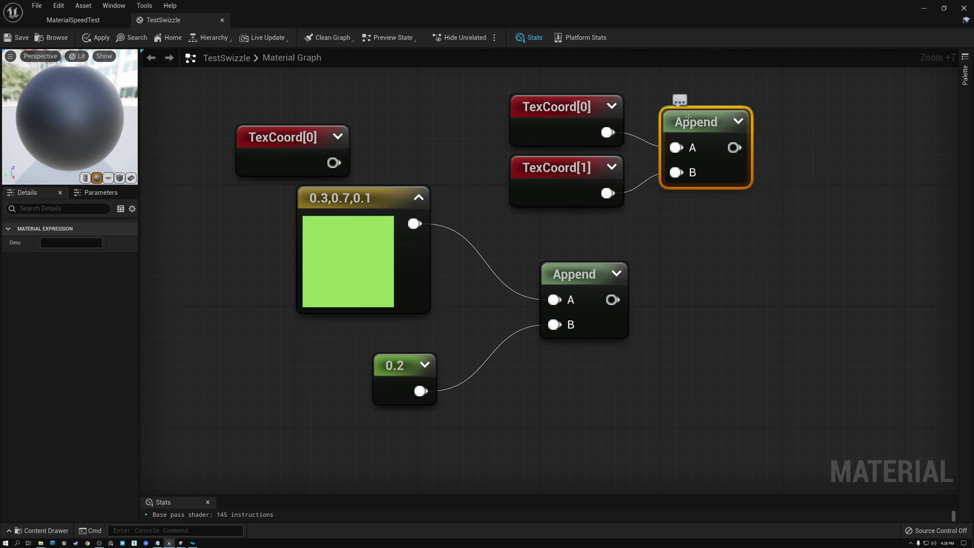
Delete the TexCoord nodes together with the upper Append node.
click(291, 136)
drag(309, 94, 720, 180)
key(Delete)
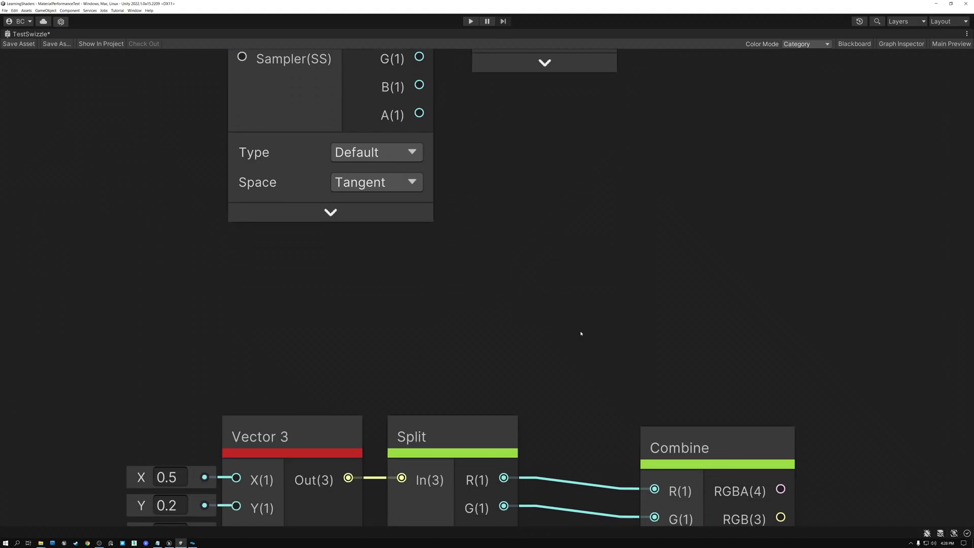
In Unity's Shader Graph, examine how the Vector 3, Split and Float nodes feed the Combine node's four channels.
middle_drag(582, 332, 549, 106)
mouse_move(554, 157)
middle_down()
mouse_move(565, 137)
mouse_move(561, 168)
middle_up()
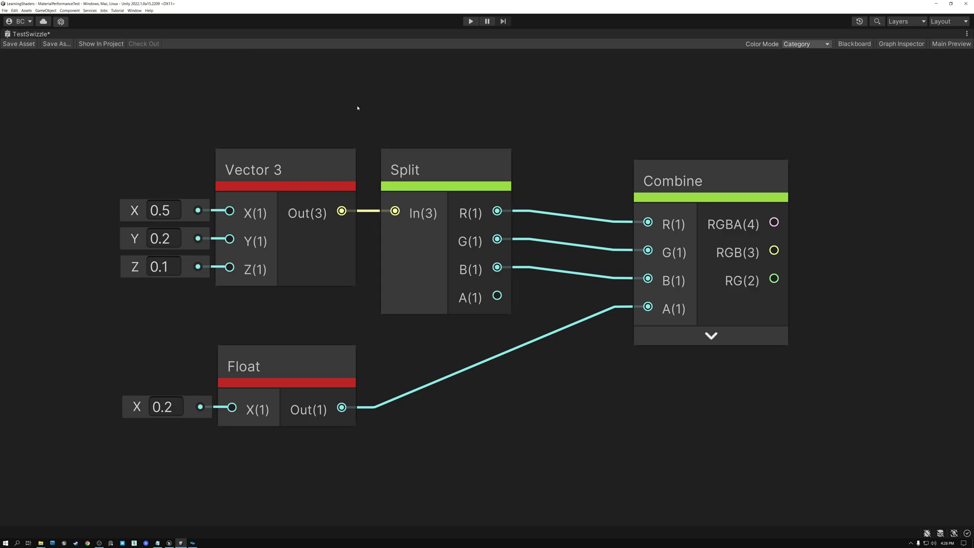
click(261, 165)
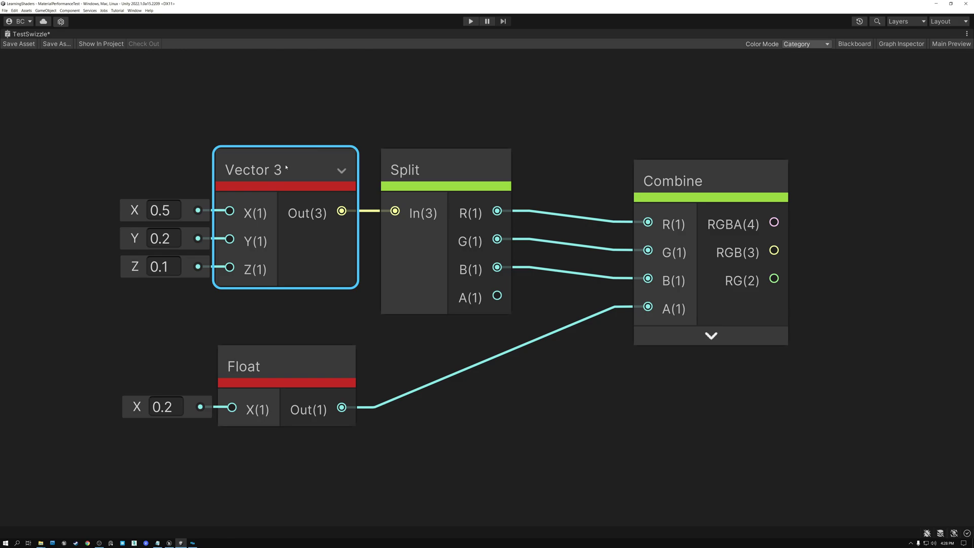
click(282, 367)
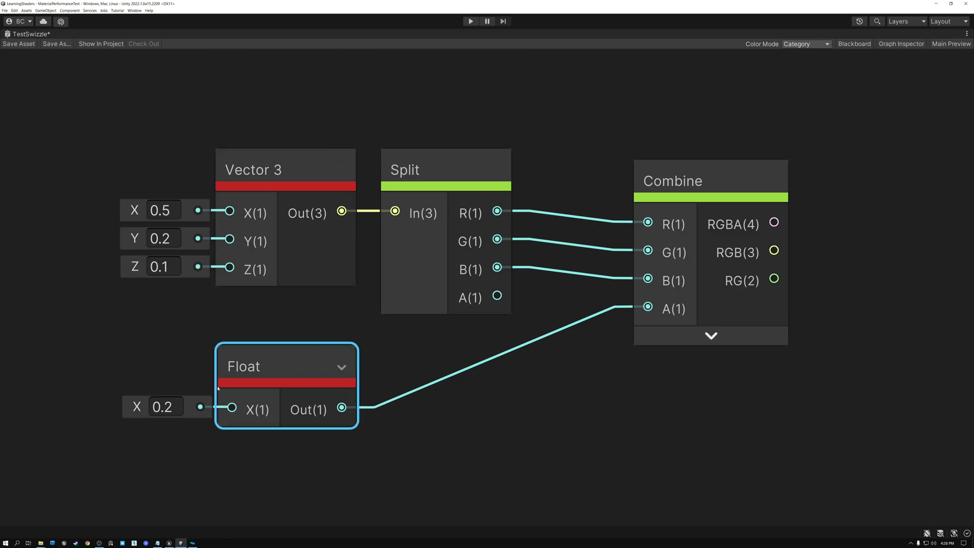
click(163, 406)
click(277, 361)
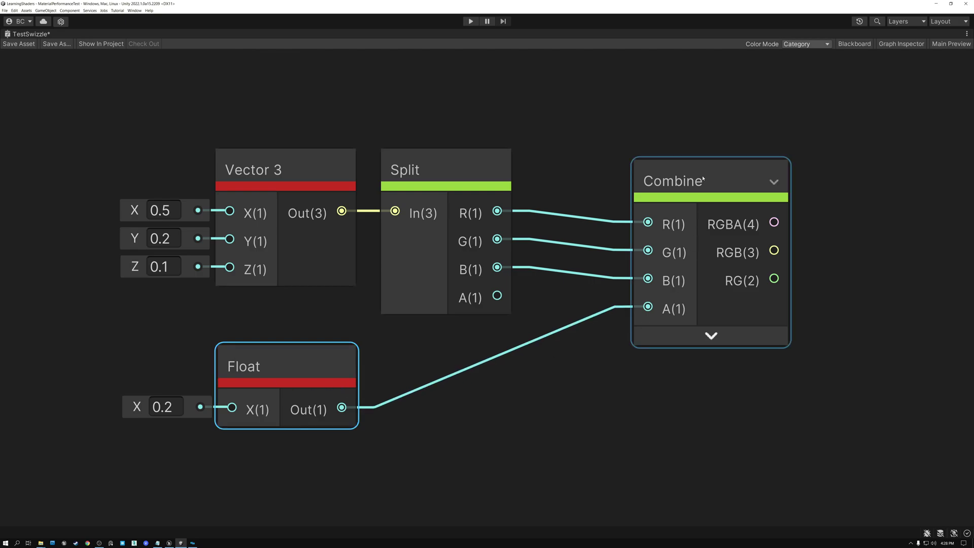
drag(702, 179, 705, 185)
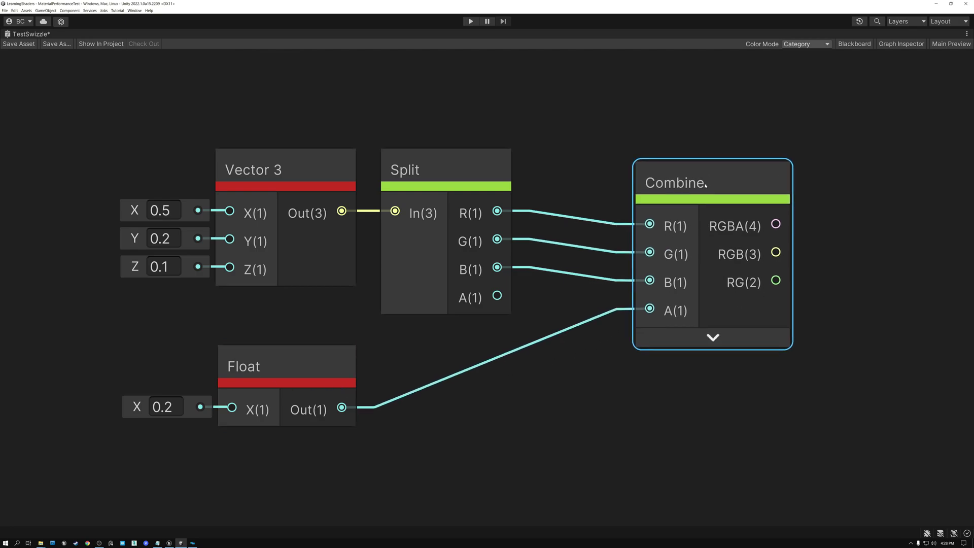
click(267, 171)
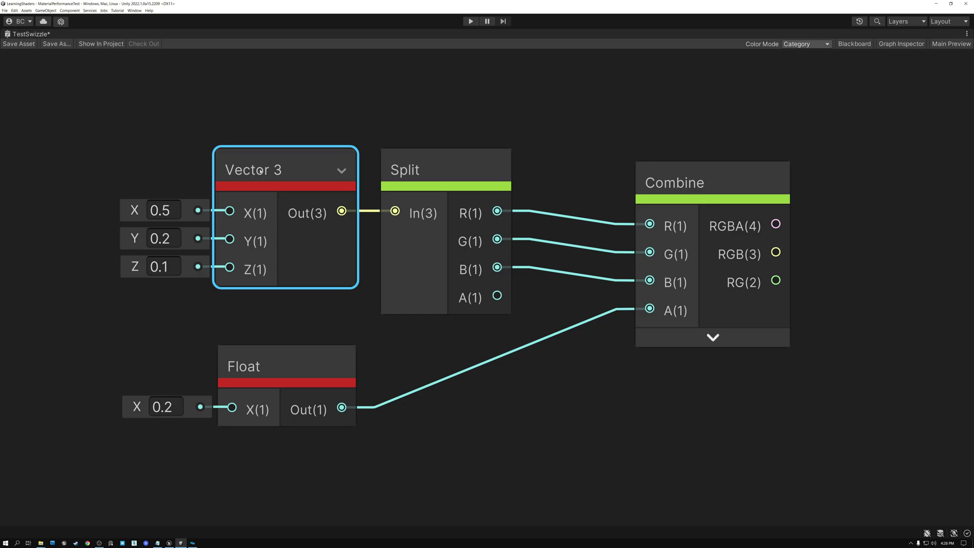
click(432, 167)
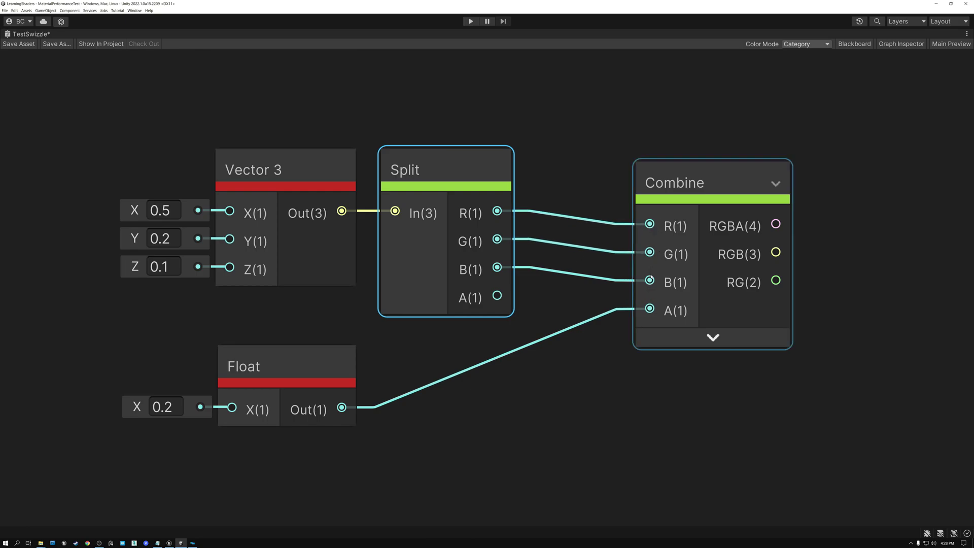
click(284, 366)
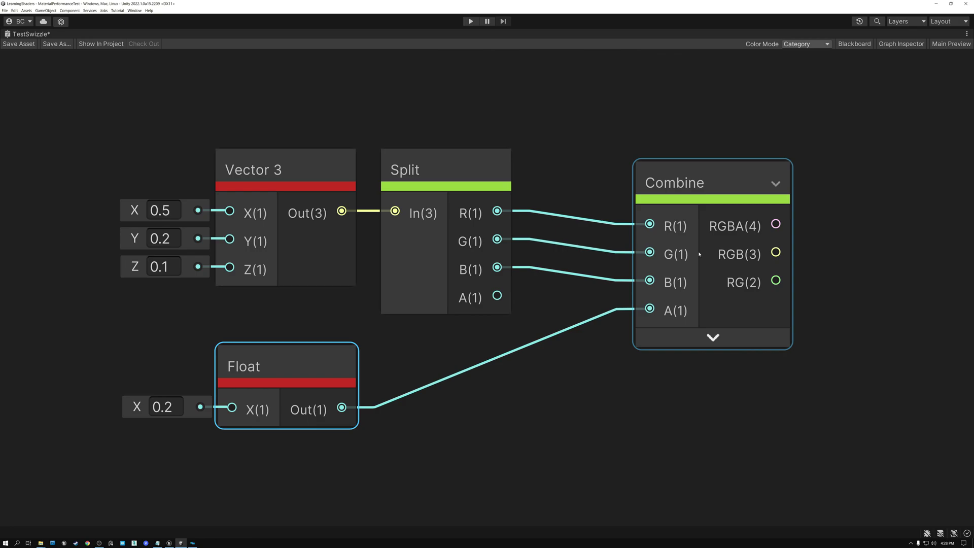
drag(701, 183, 684, 173)
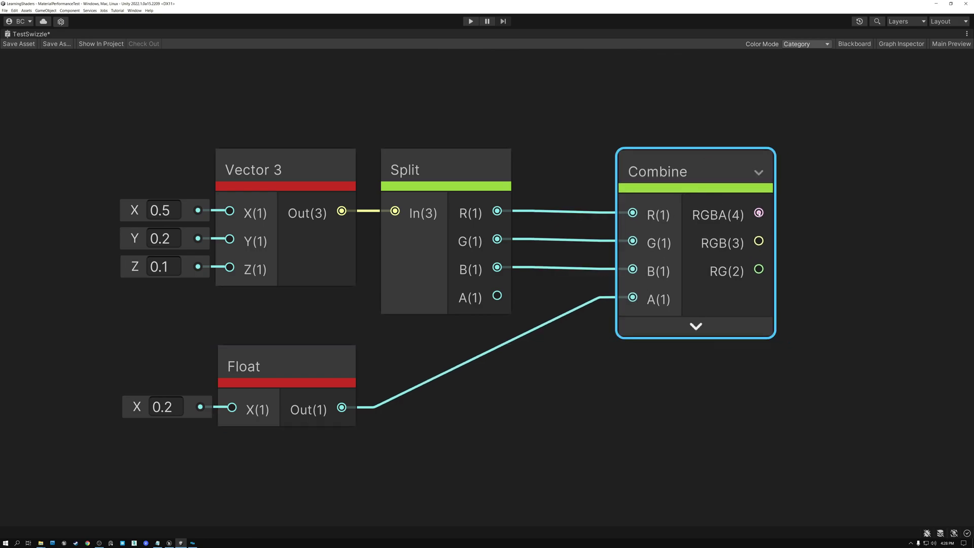
Move the Combine node closer to the Split node and align it level with Split's outputs.
drag(760, 213, 854, 203)
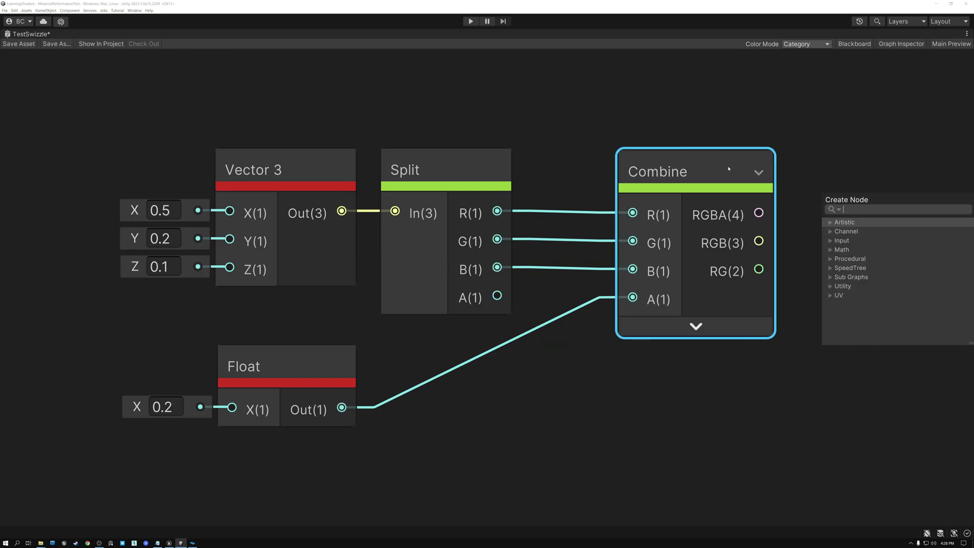
key(Escape)
click(247, 169)
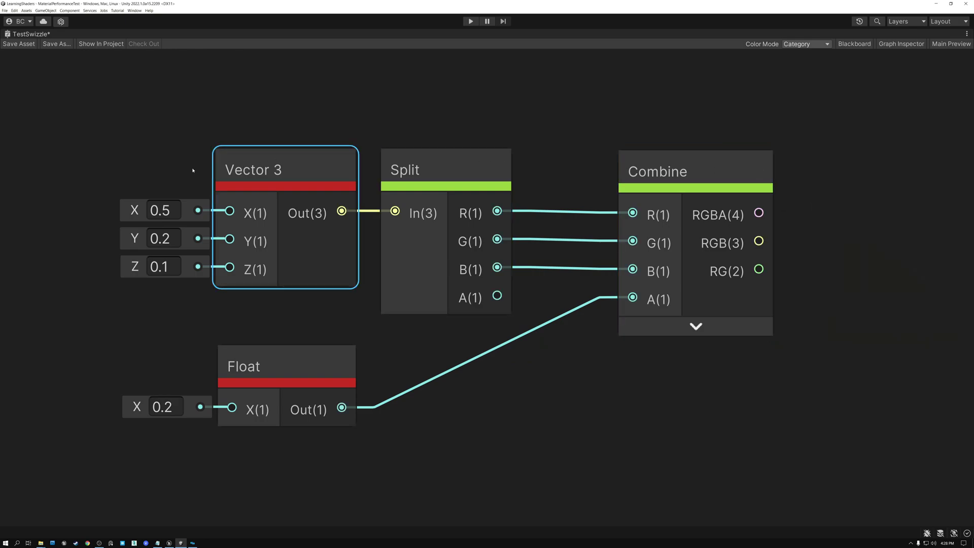
click(320, 363)
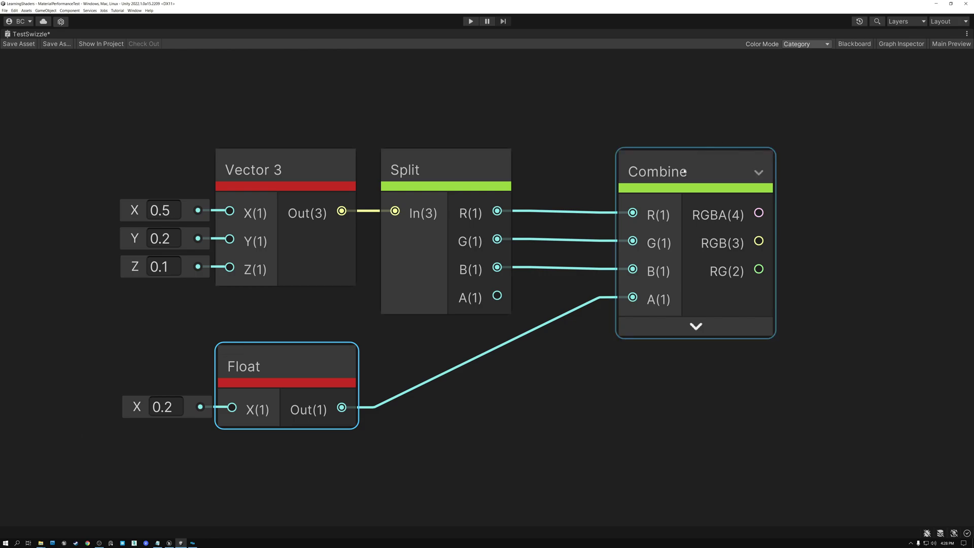
drag(669, 172, 620, 172)
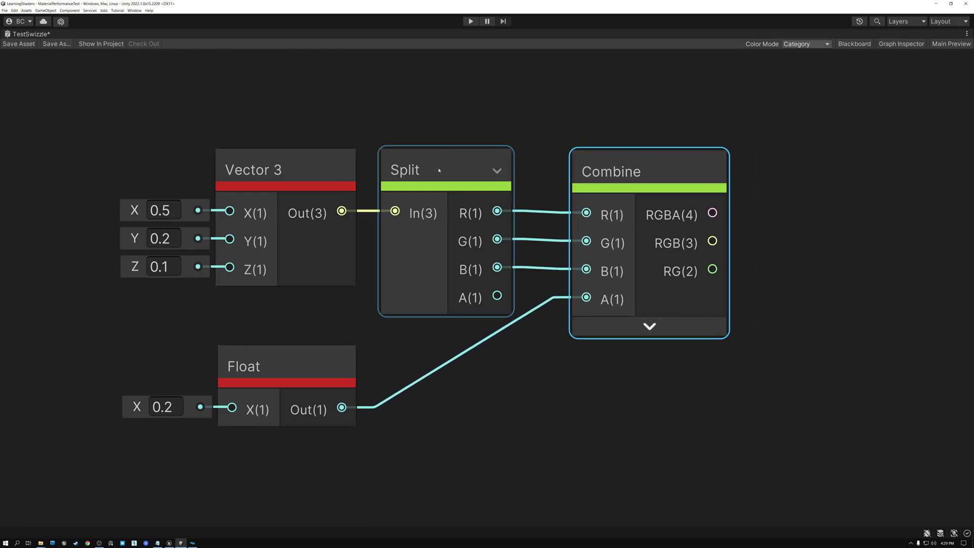
click(454, 166)
drag(642, 170, 666, 169)
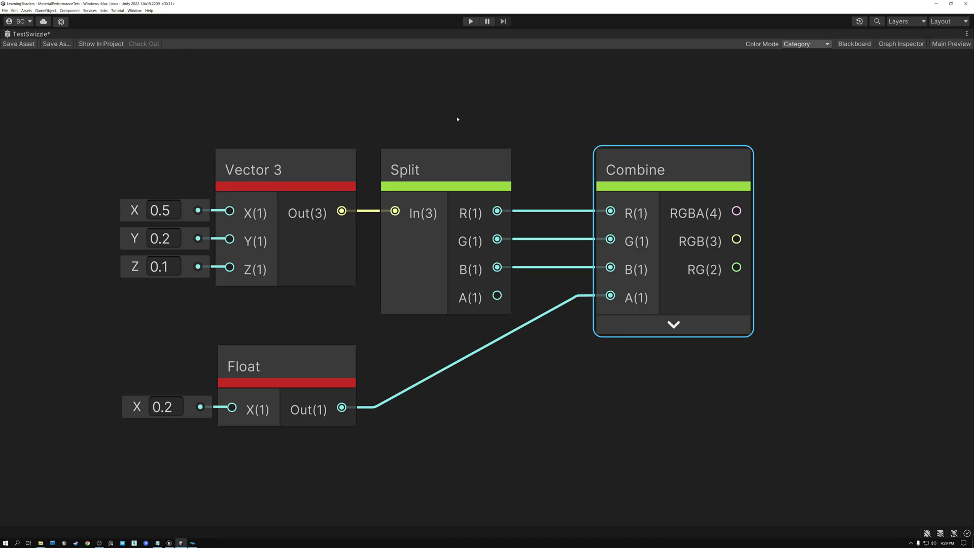
Examine the R, G and B connections between Split and Combine, along with the Vector 3 and Float source nodes.
drag(447, 110, 472, 130)
drag(638, 193, 637, 192)
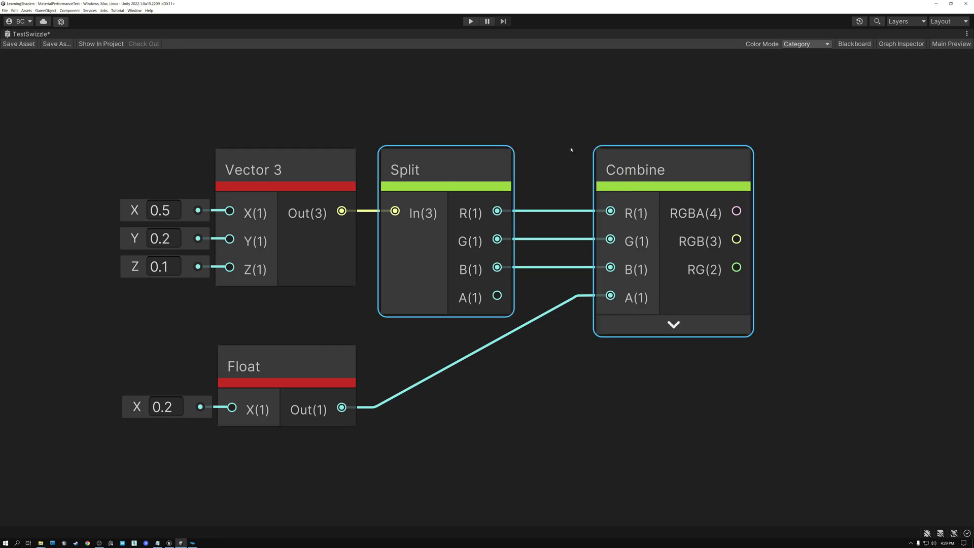
click(486, 109)
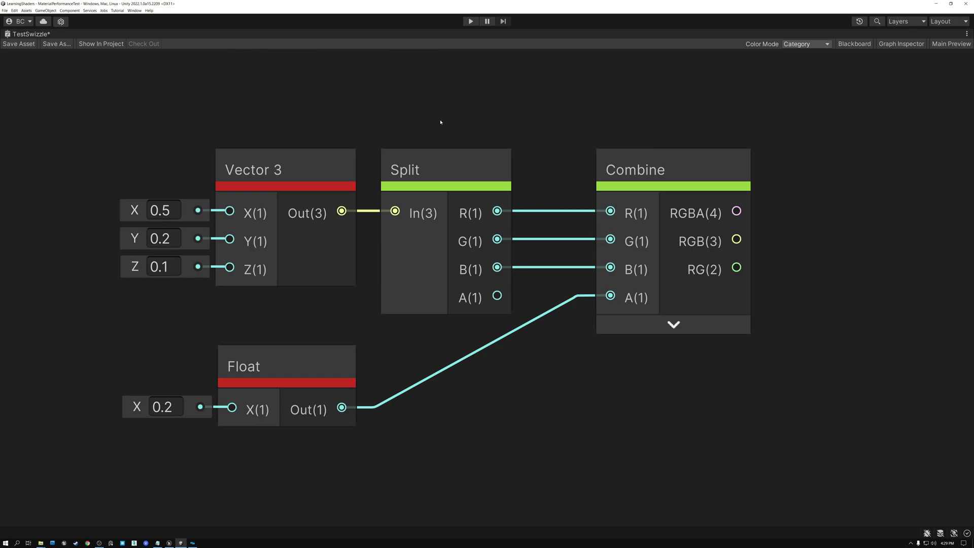
drag(544, 191, 597, 195)
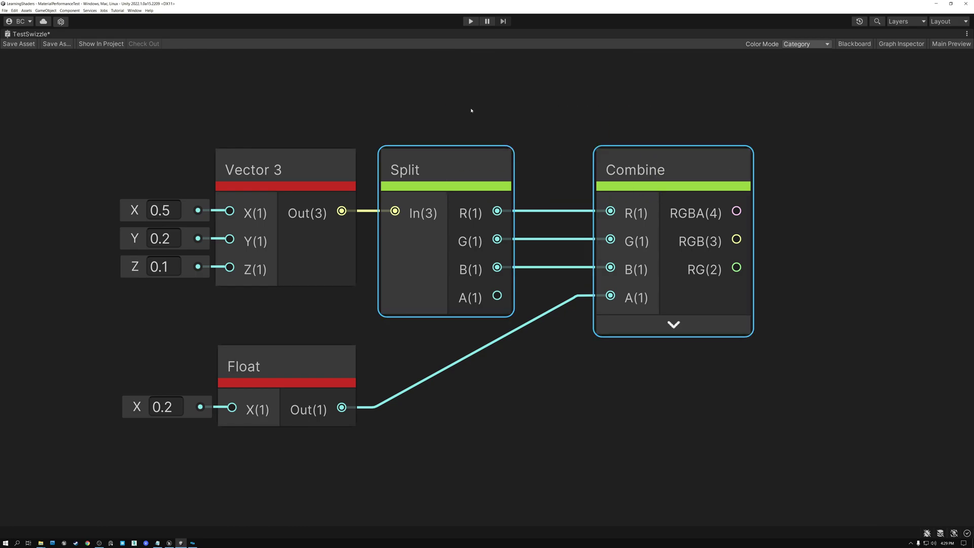
drag(452, 102, 627, 194)
click(552, 168)
click(264, 175)
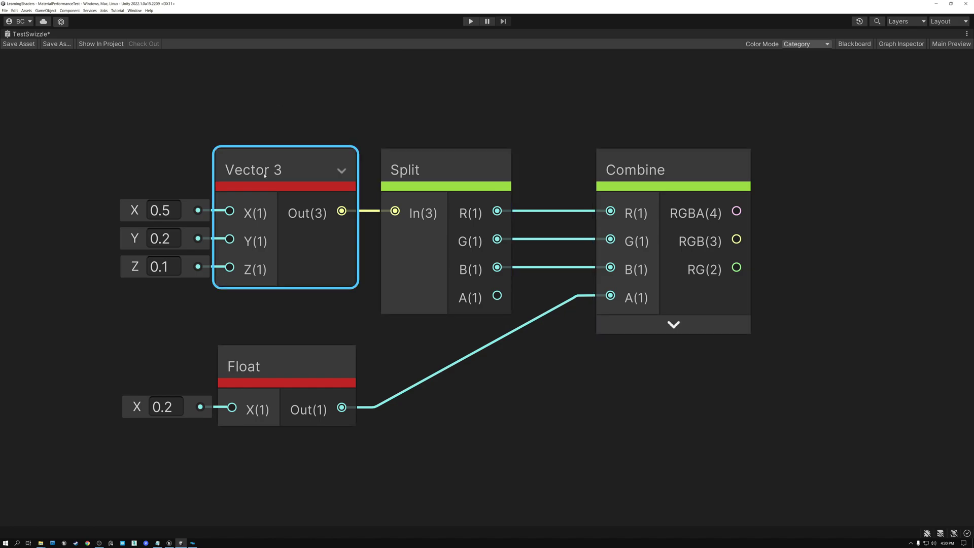
click(281, 369)
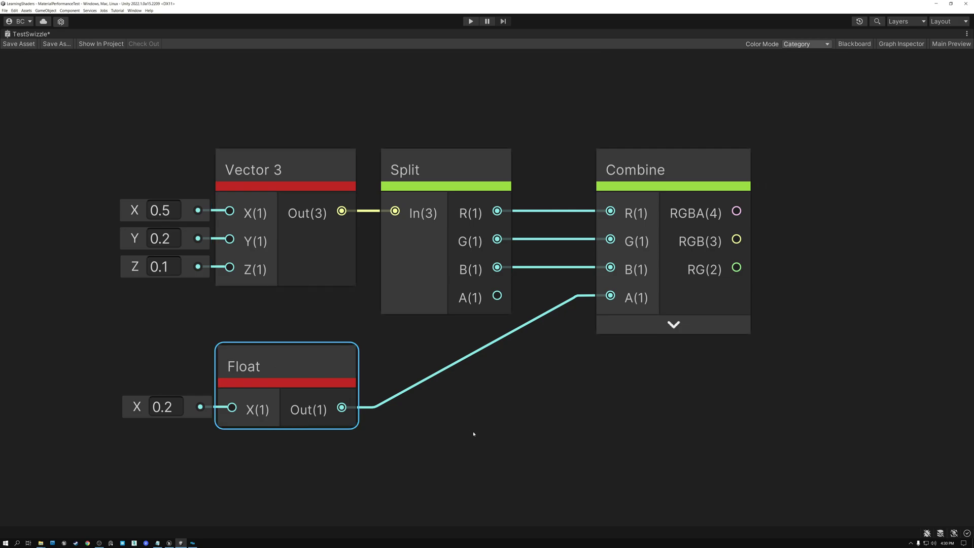
In the Vector 2 example, move the Split node closer to Vector 2 and place the Float node beneath Split.
middle_drag(478, 441, 478, 399)
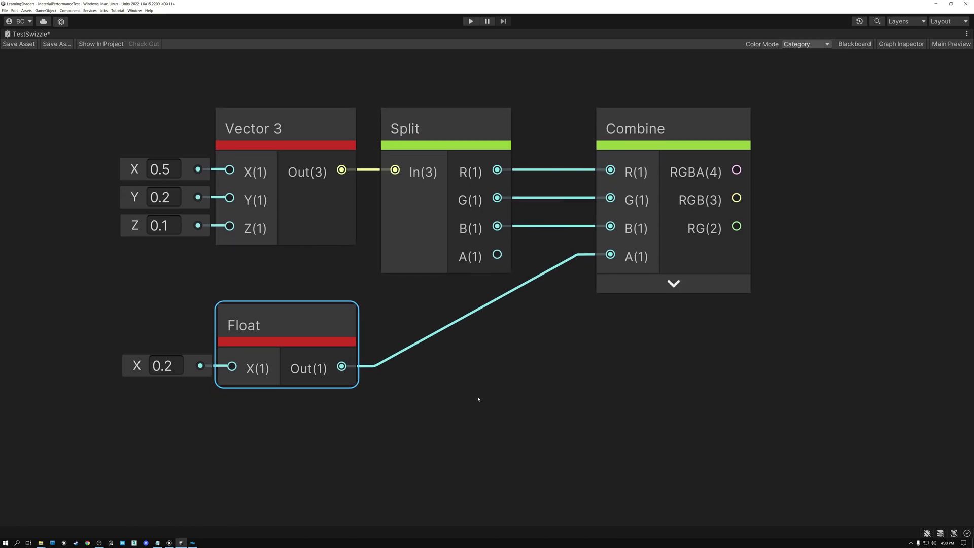
middle_drag(523, 455, 504, 150)
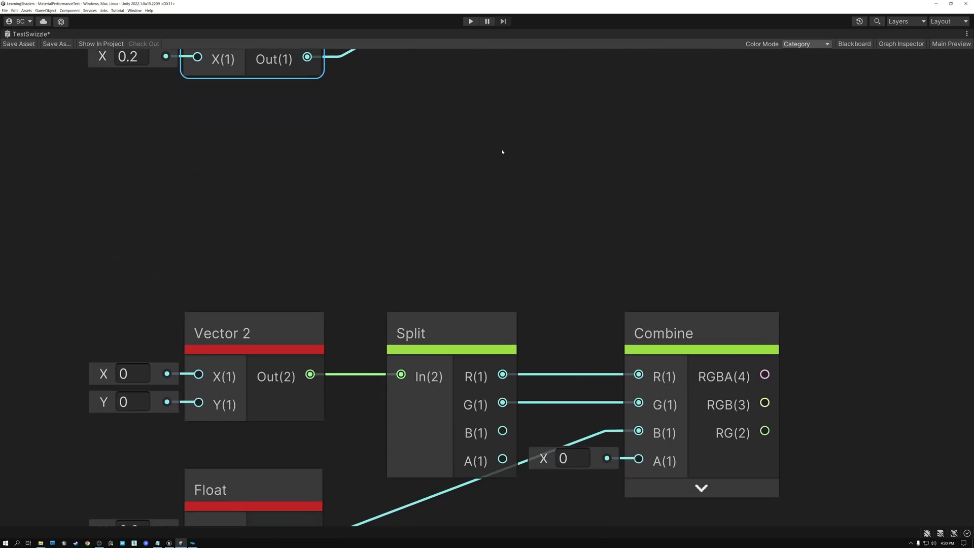
middle_drag(540, 269, 545, 153)
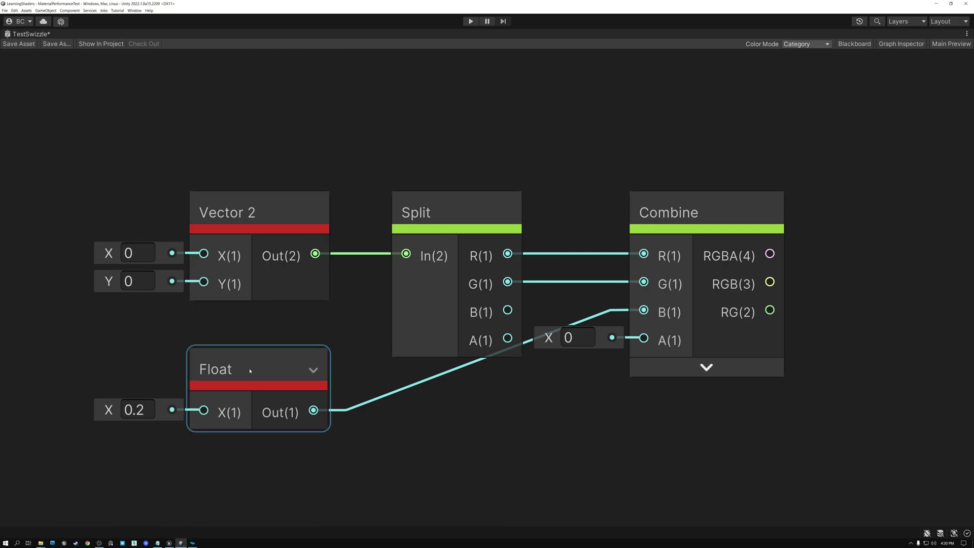
click(245, 216)
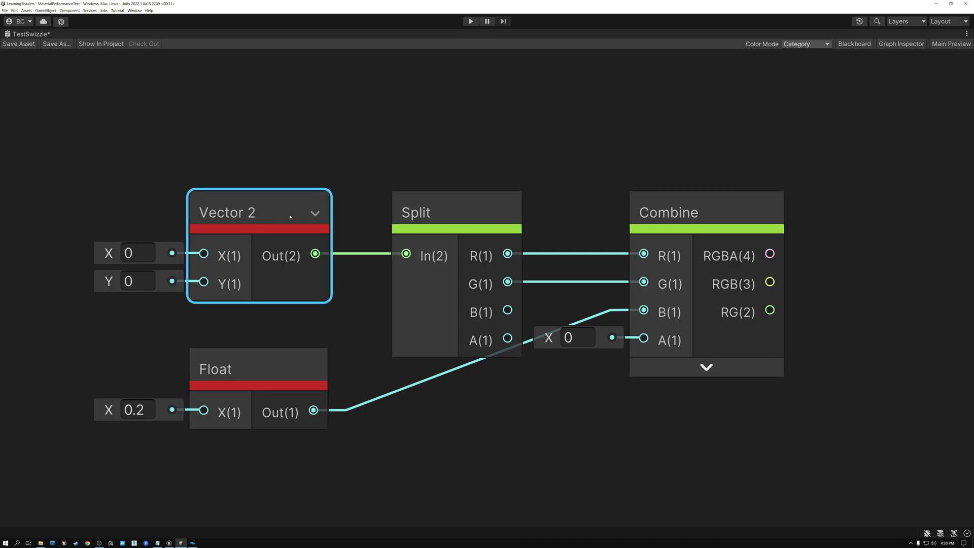
drag(453, 222, 414, 221)
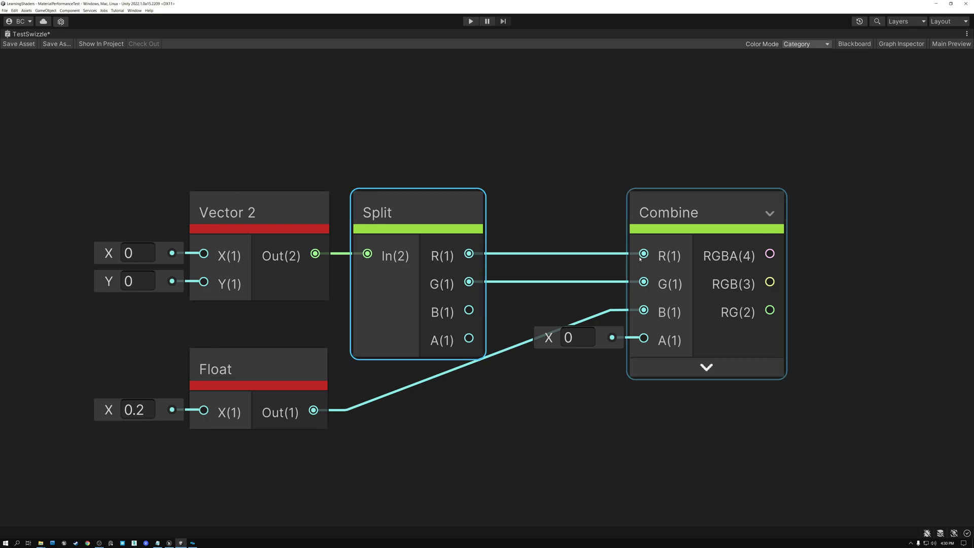
drag(230, 370, 368, 407)
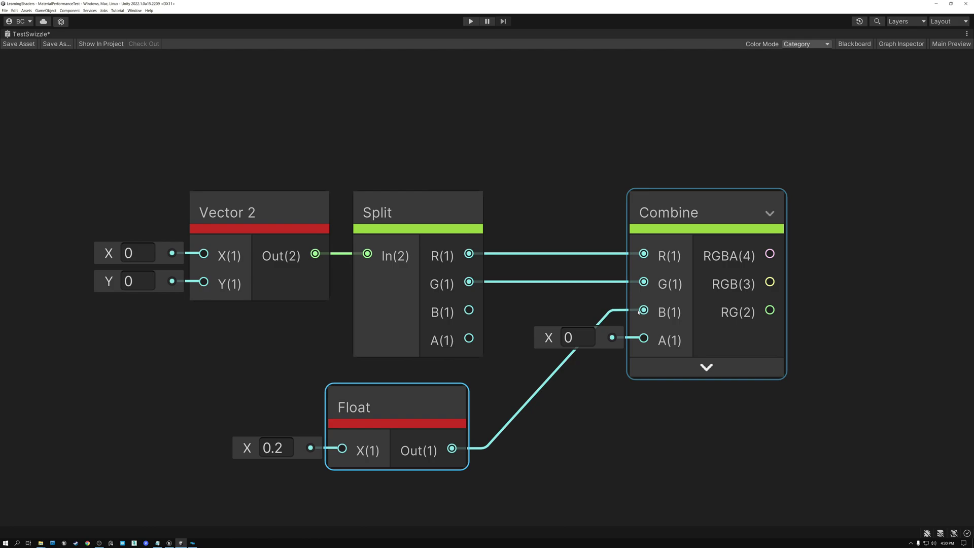
click(517, 137)
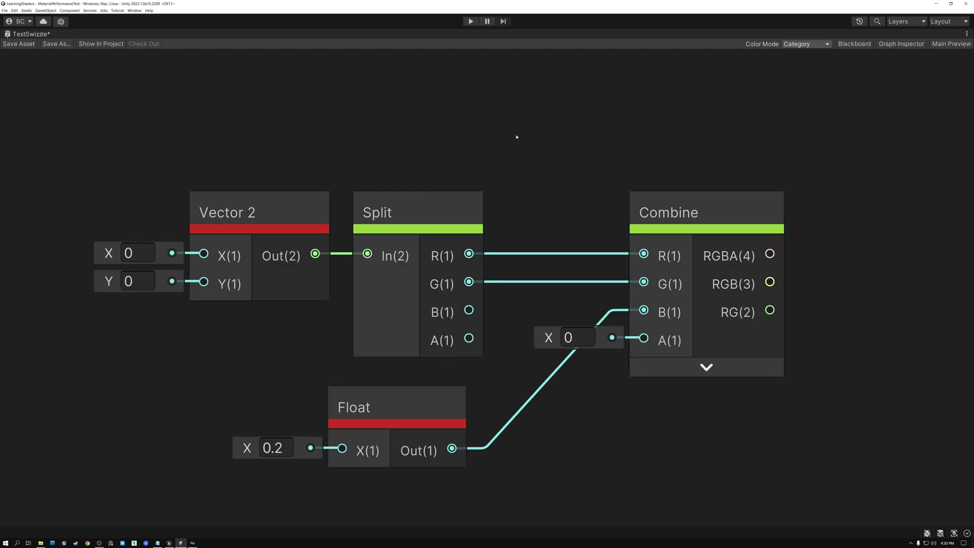
Switch to Unreal's material graph, add a two-component constant vector and connect it to the Append node's A input.
key(alt+Tab)
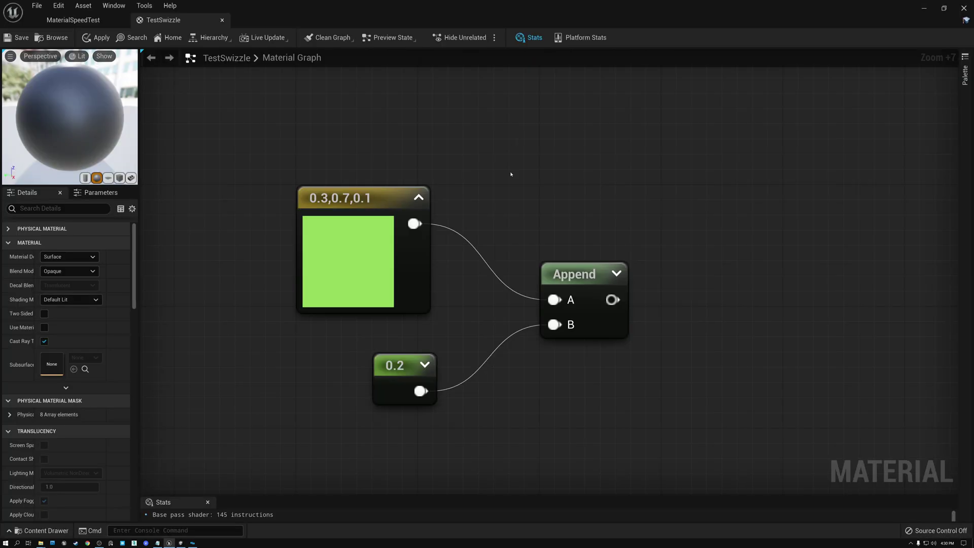
right_drag(466, 314, 460, 241)
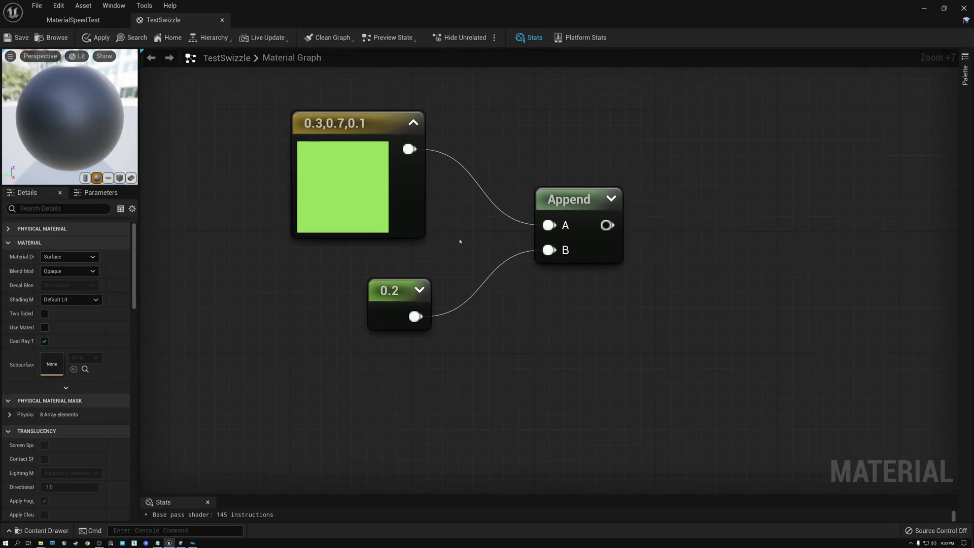
click(447, 377)
drag(481, 395, 492, 113)
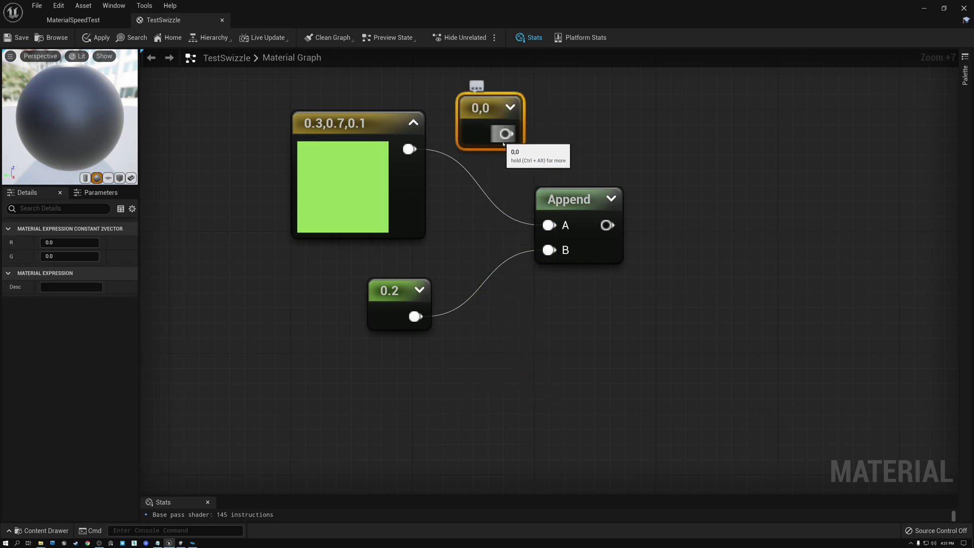
drag(504, 136, 549, 226)
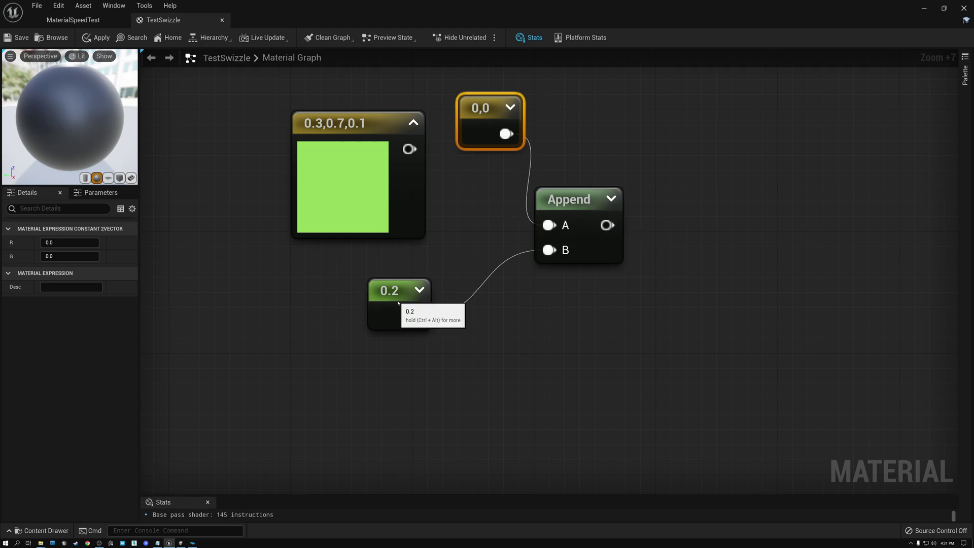
Arrange the 0,0 constant above the 0.2 constant beside the Append node, and shift Append slightly away from them.
drag(400, 303, 461, 272)
drag(479, 114, 465, 161)
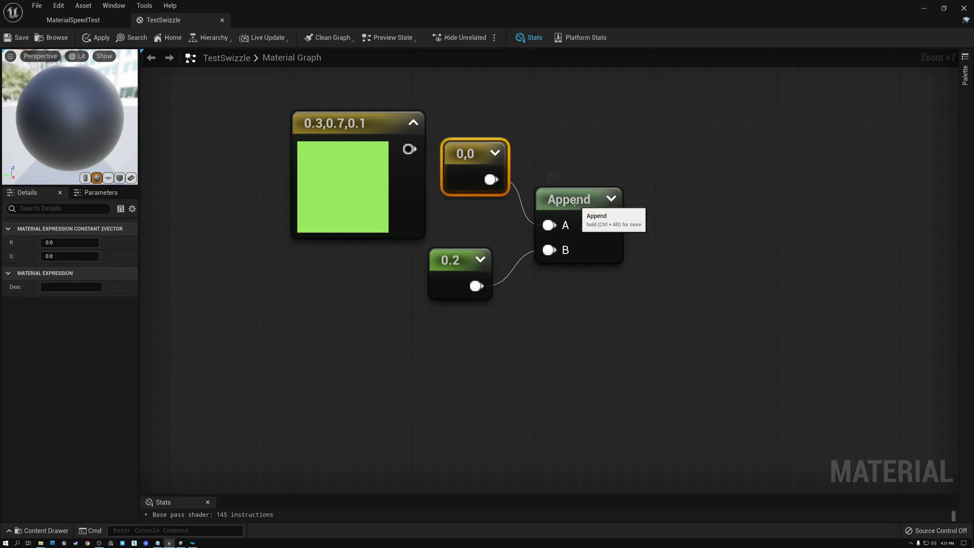
mouse_move(563, 201)
mouse_down()
mouse_move(594, 201)
mouse_move(580, 203)
mouse_up()
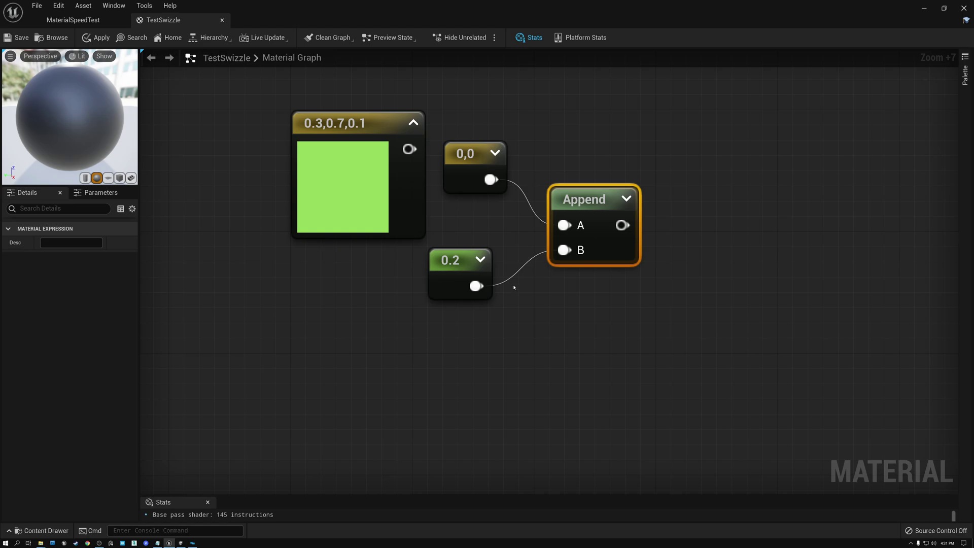
In the Swizzle example, disconnect the Swizzle node's YX output from the Texture Sample's UVs input.
right_drag(523, 381, 512, 81)
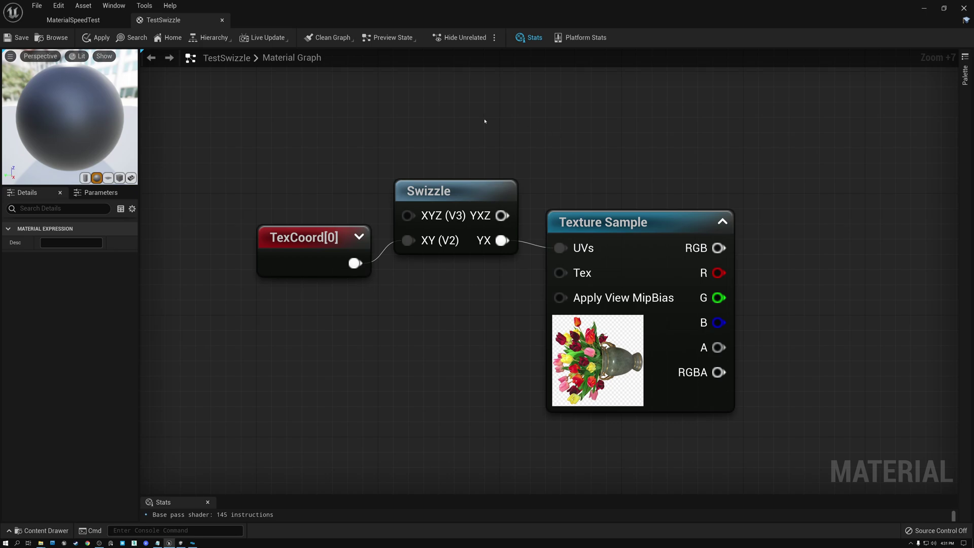
click(321, 238)
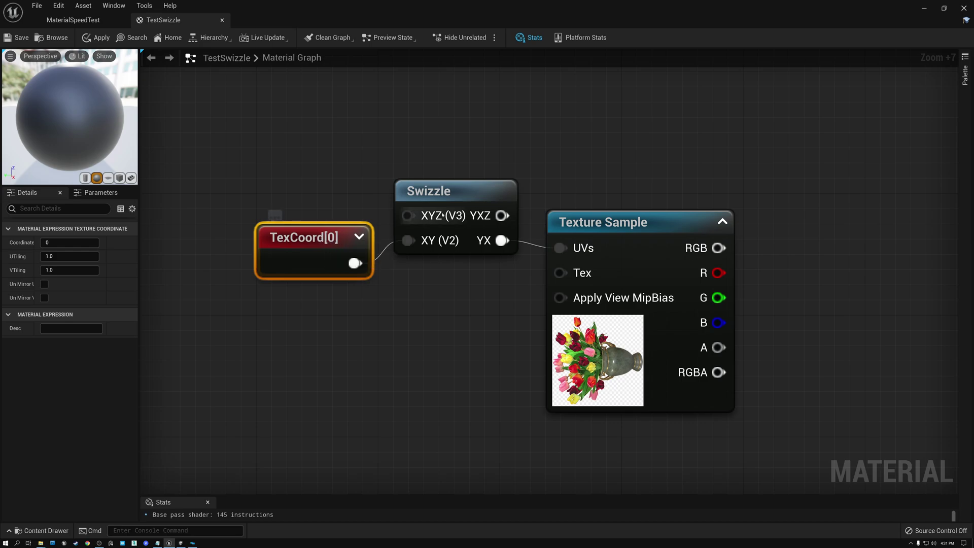
click(625, 226)
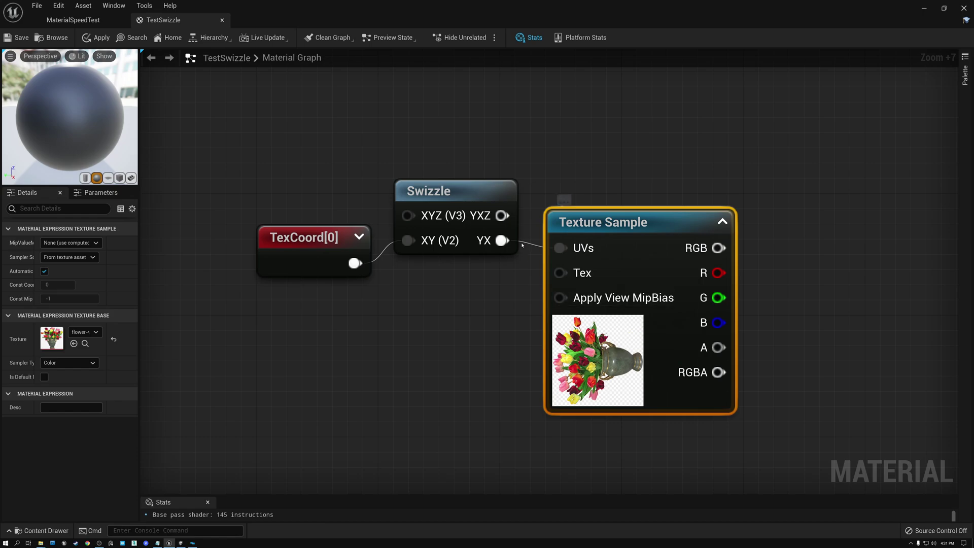
alt+click(560, 248)
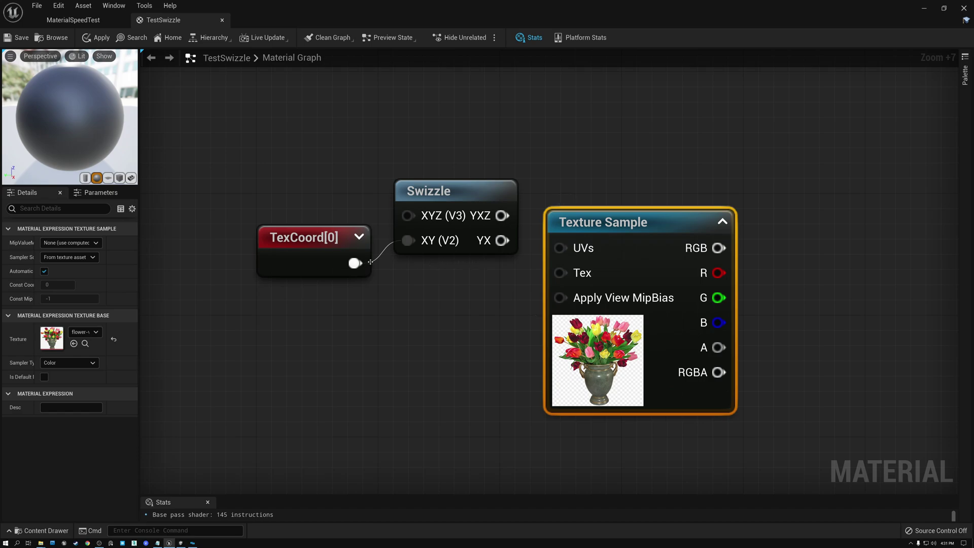
Reconnect the Swizzle node's YX output to the Texture Sample's UVs input.
click(442, 190)
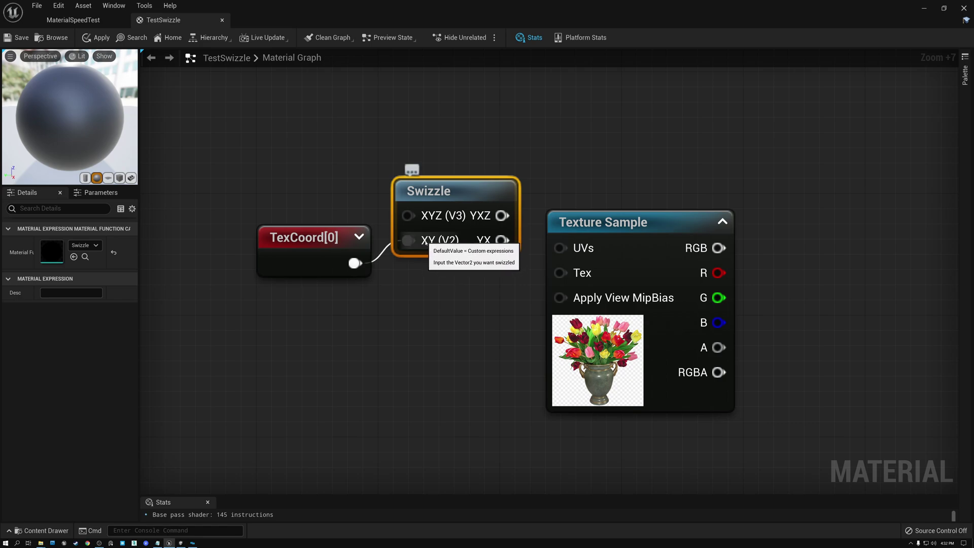
click(317, 238)
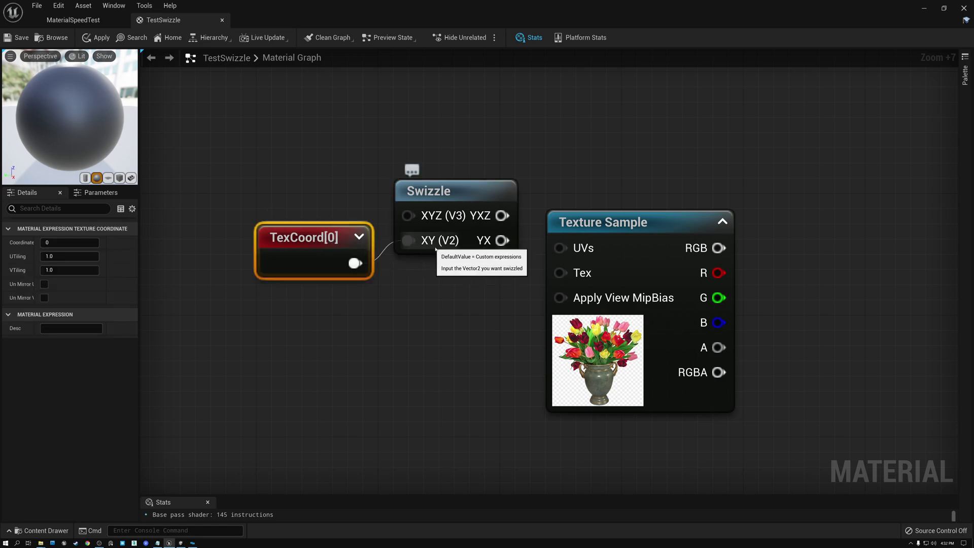
drag(503, 241, 554, 248)
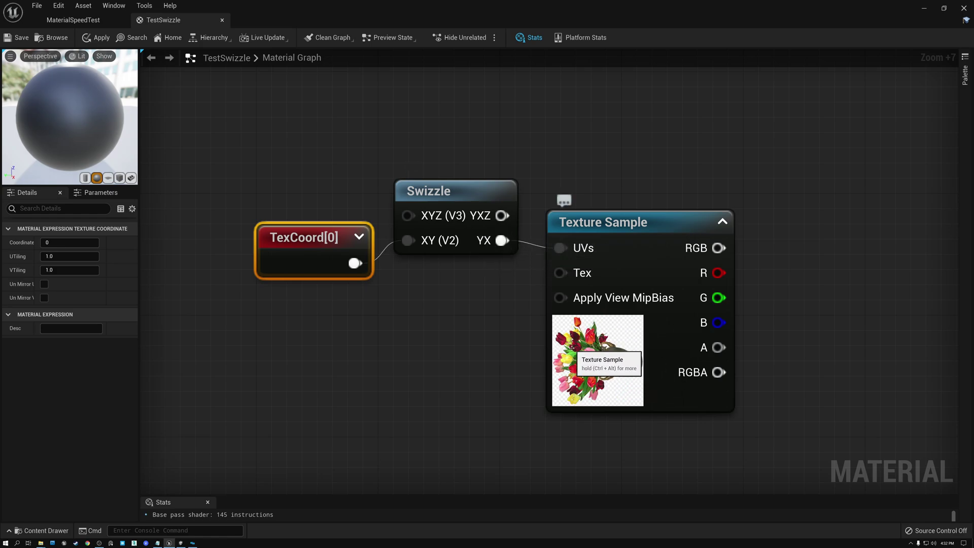
Space out the Swizzle example by moving the TexCoord and Swizzle nodes farther from the Texture Sample.
click(447, 193)
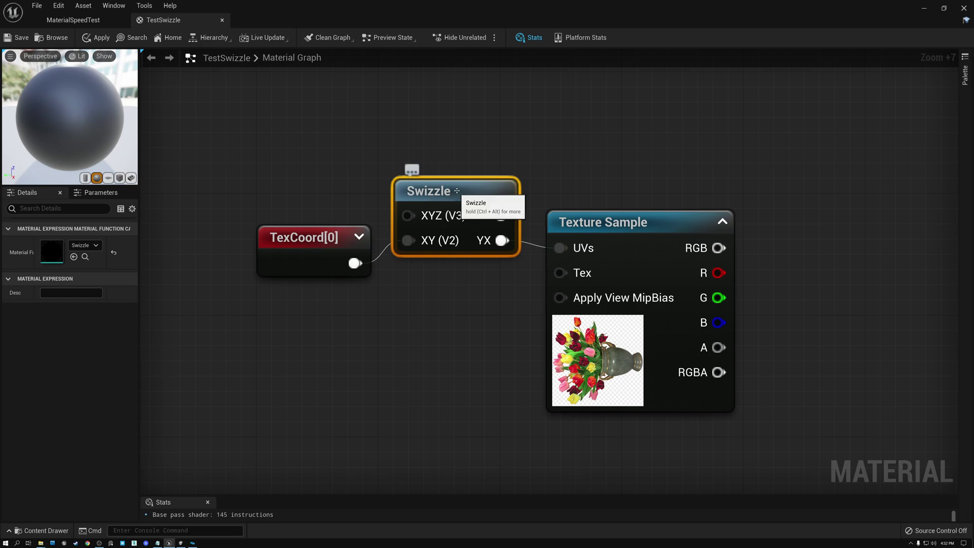
drag(315, 238, 284, 238)
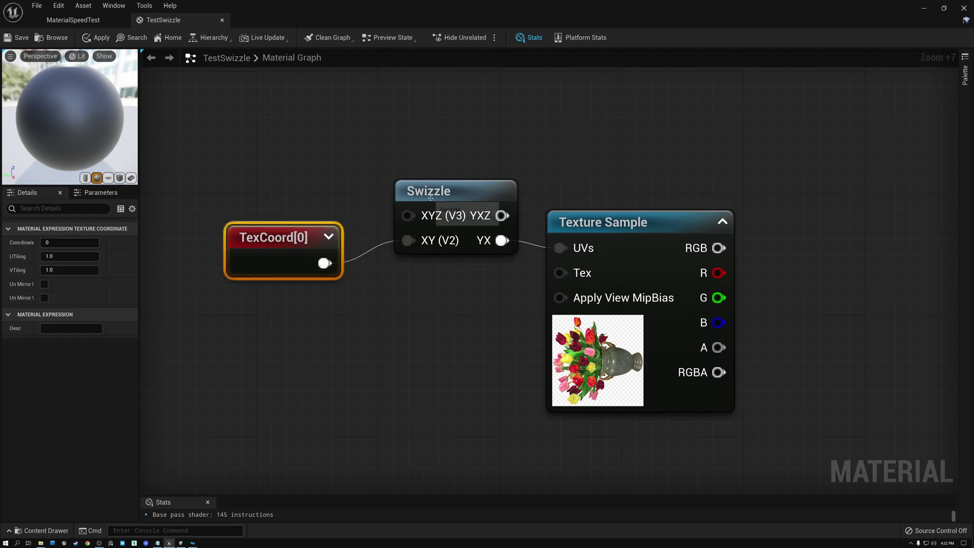
drag(434, 199, 419, 199)
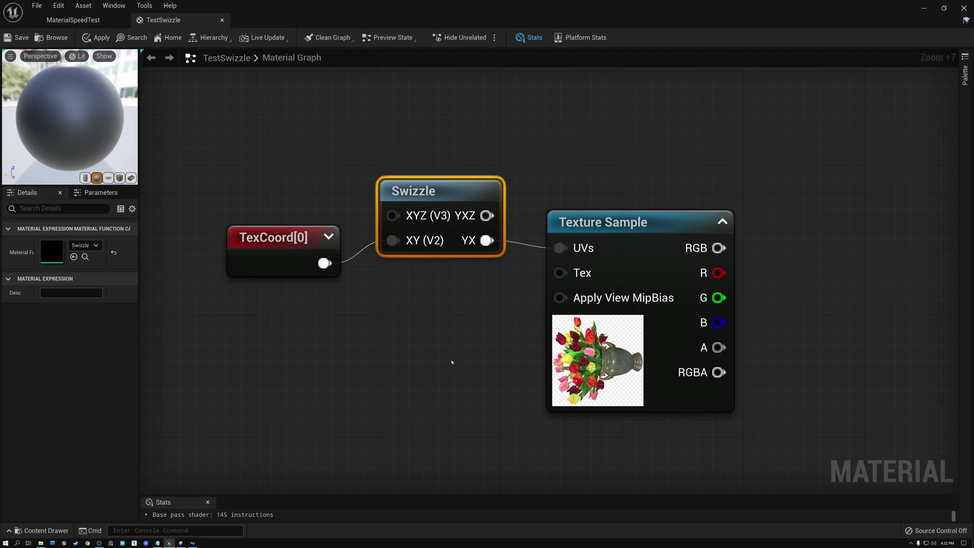
Move the SplitComponents node slightly farther away from the AppendMany node.
right_drag(458, 378, 506, 71)
click(352, 189)
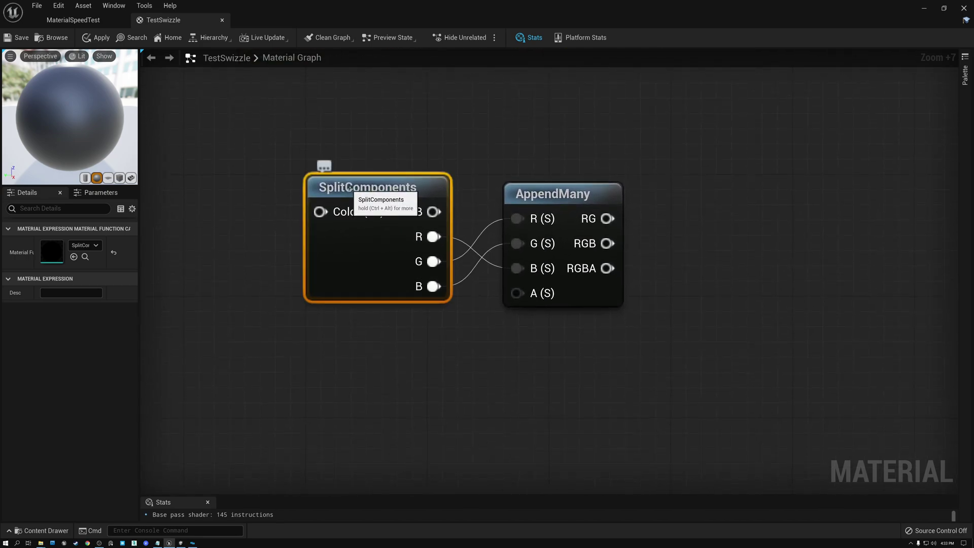
drag(372, 192, 358, 191)
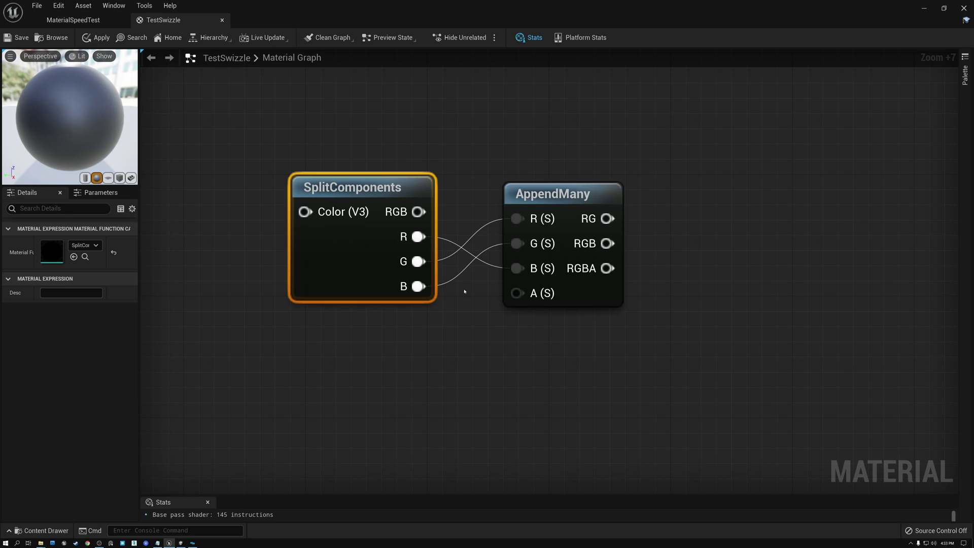
Move the AppendMany node slightly closer to the SplitComponents node and a little lower than it.
drag(575, 201, 575, 195)
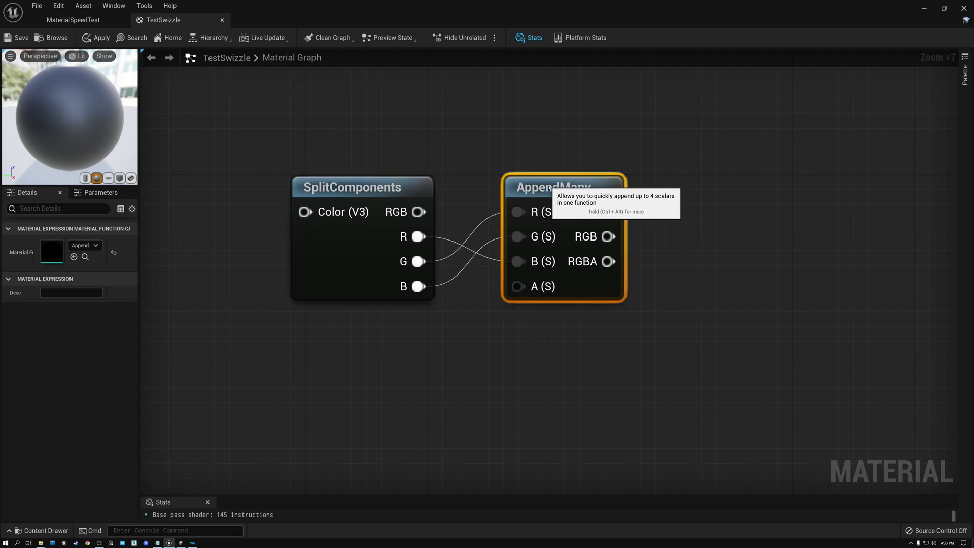
mouse_move(572, 191)
mouse_down()
mouse_move(588, 192)
mouse_move(559, 190)
mouse_up()
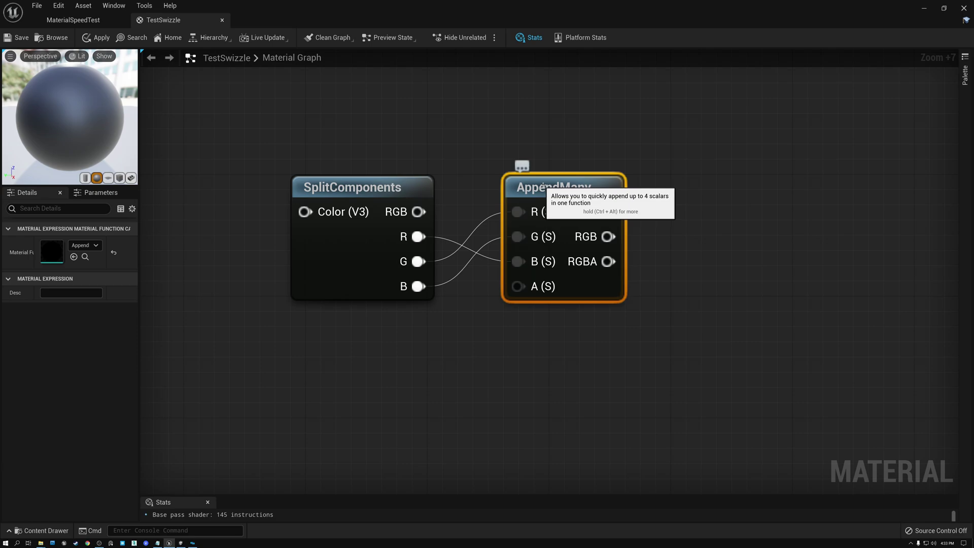
drag(544, 181, 545, 194)
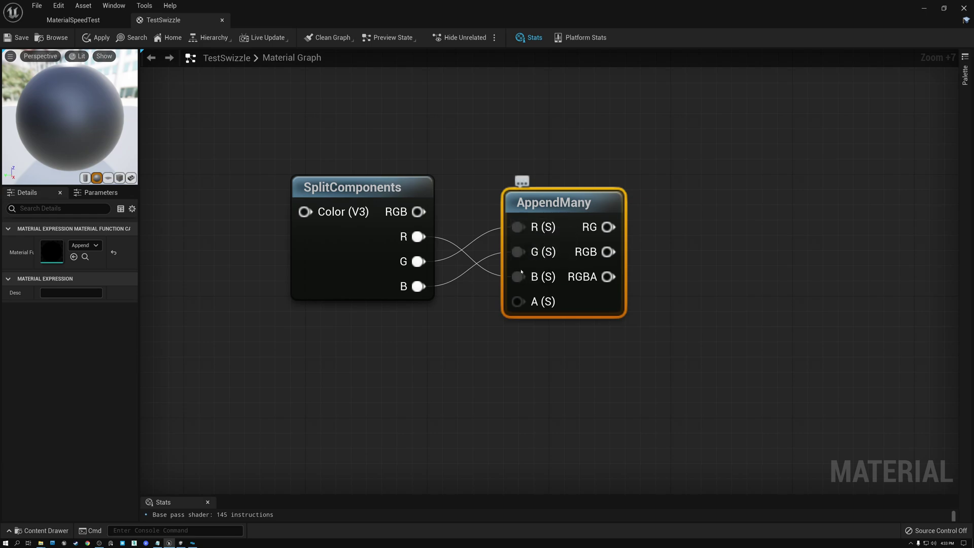
drag(568, 199, 549, 202)
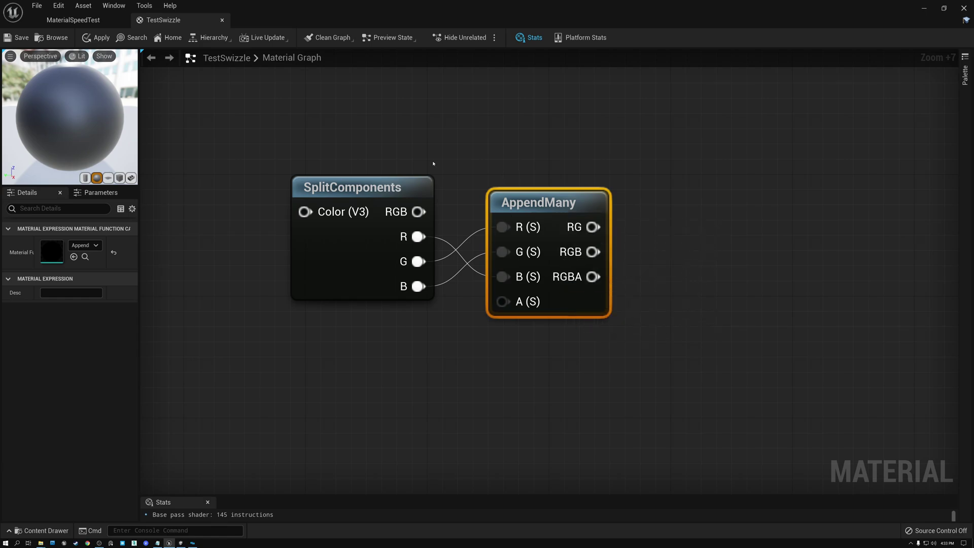
mouse_move(457, 182)
right_down()
mouse_move(481, 172)
mouse_move(460, 183)
right_up()
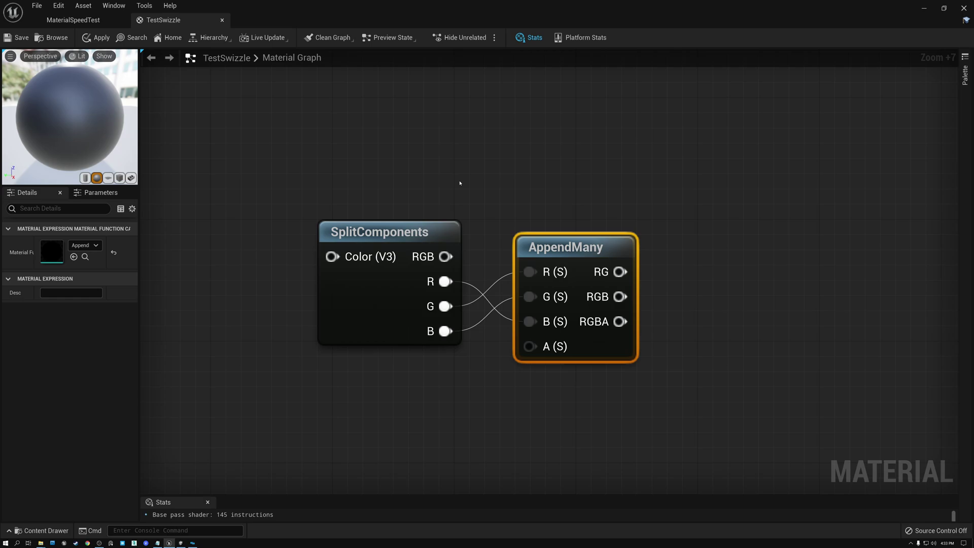
Switch to Unity's Shader Graph and set the mask of the Swizzle node feeding Sample Texture 2D to xy, and back to yx.
key(alt+Tab)
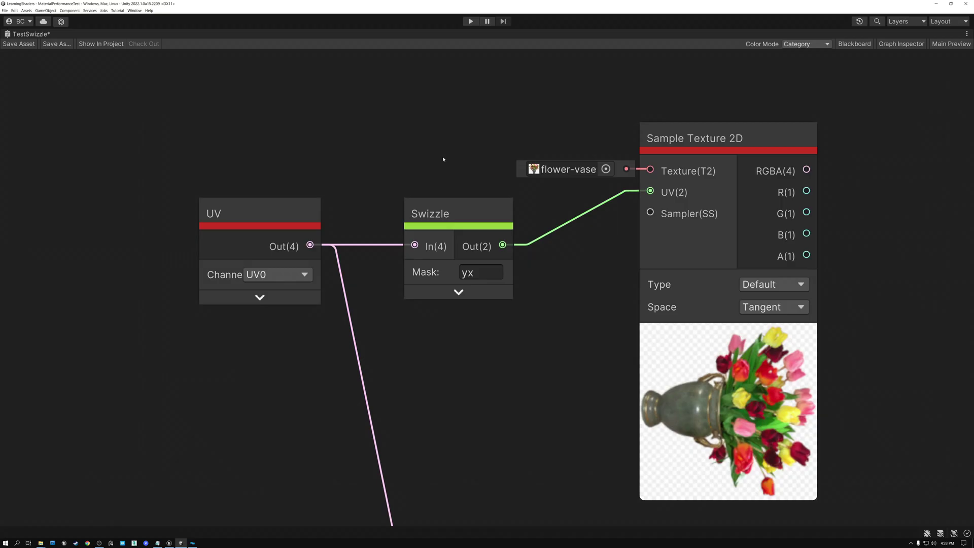
click(446, 211)
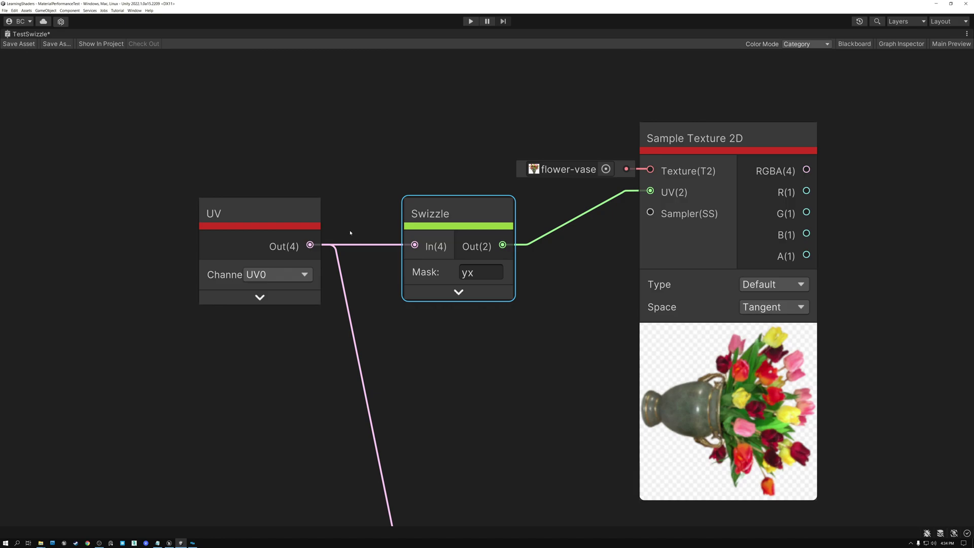
click(485, 274)
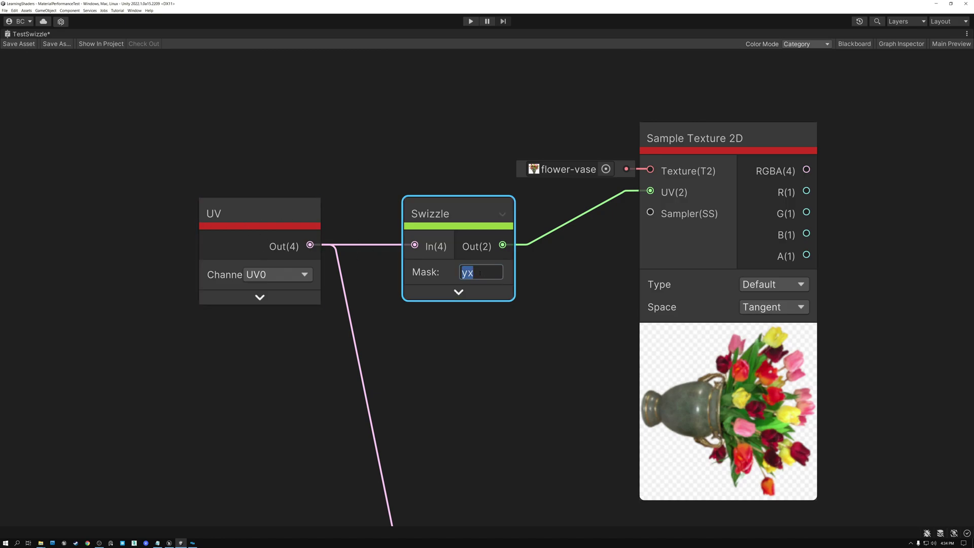
click(486, 273)
click(243, 214)
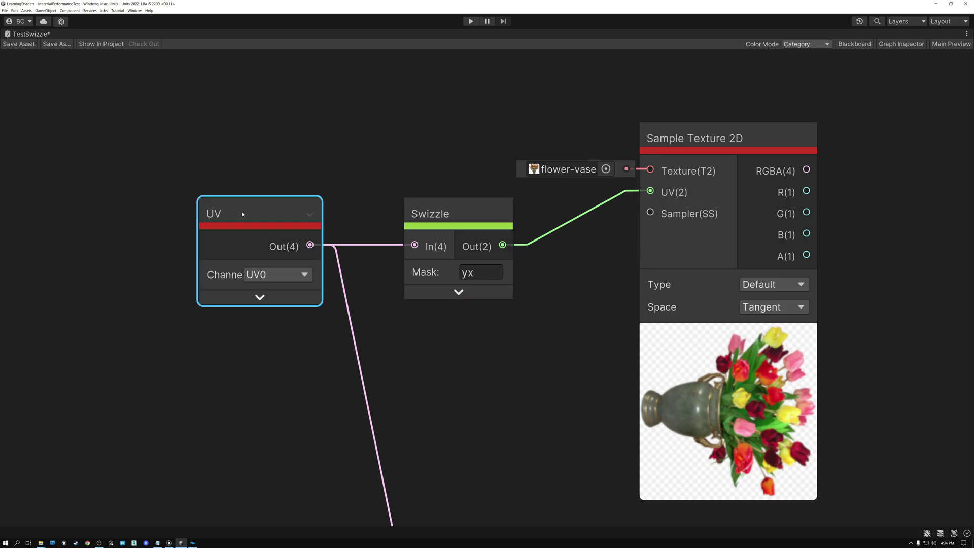
click(470, 269)
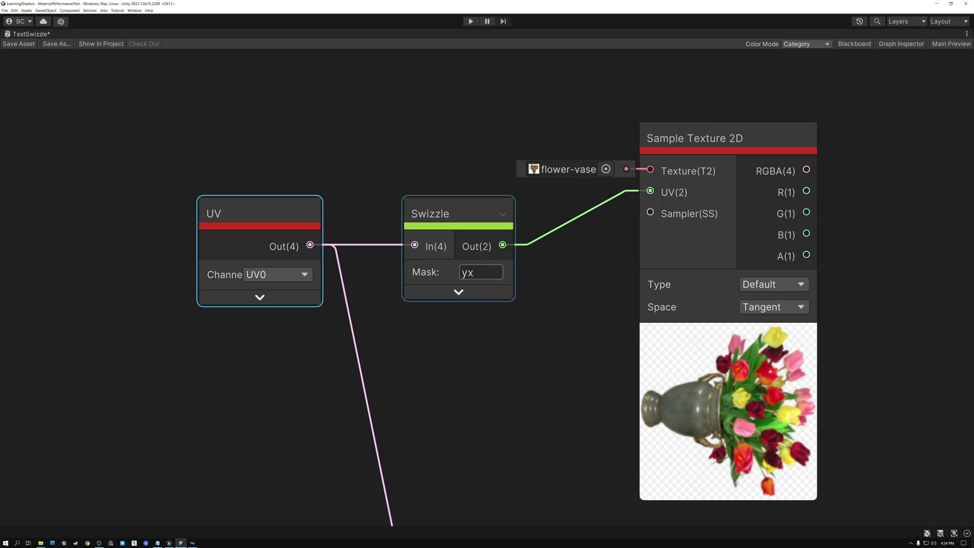
key(ctrl+a)
text(xy)
key(Return)
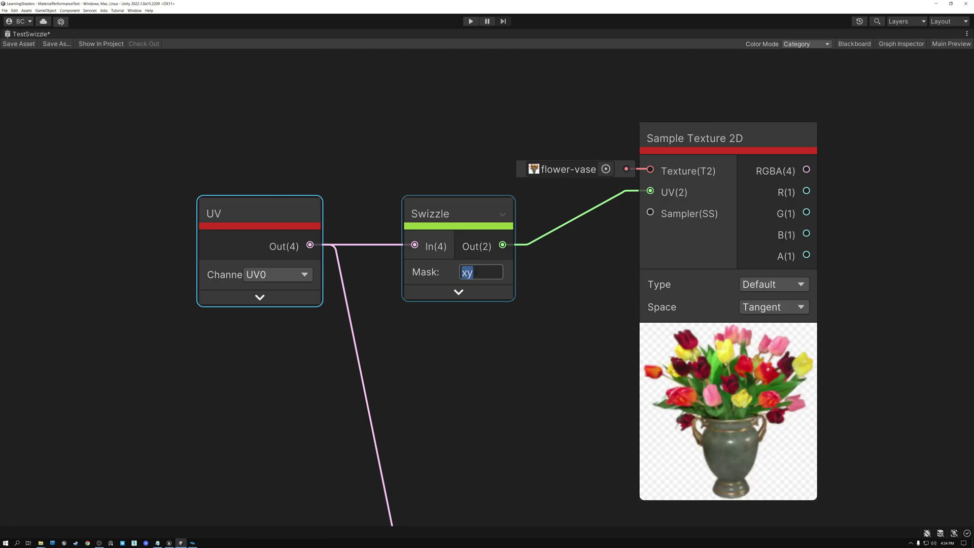
text(yx)
key(Return)
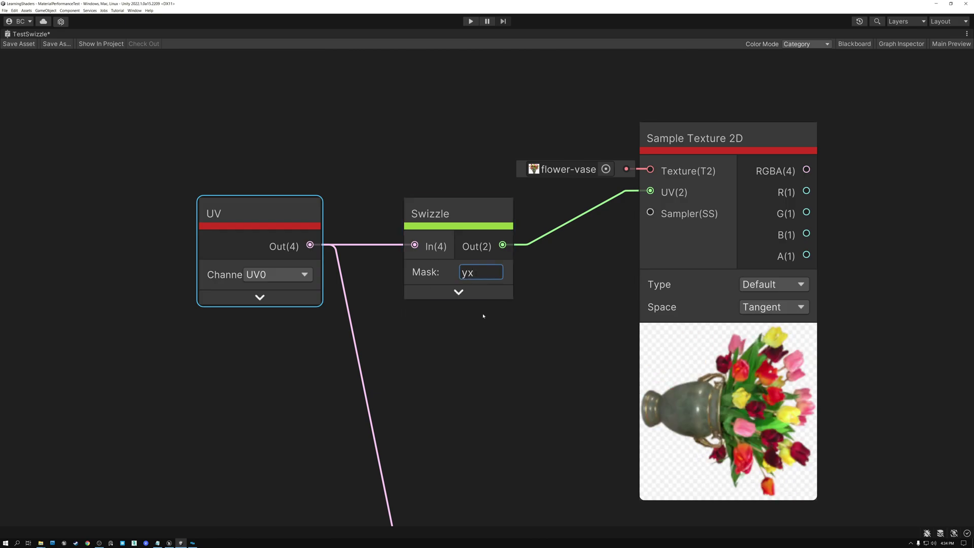
Set the mask of the lower Swizzle node, whose output is unconnected, to zxyw.
middle_drag(527, 432, 517, 234)
middle_drag(519, 341, 516, 183)
click(477, 286)
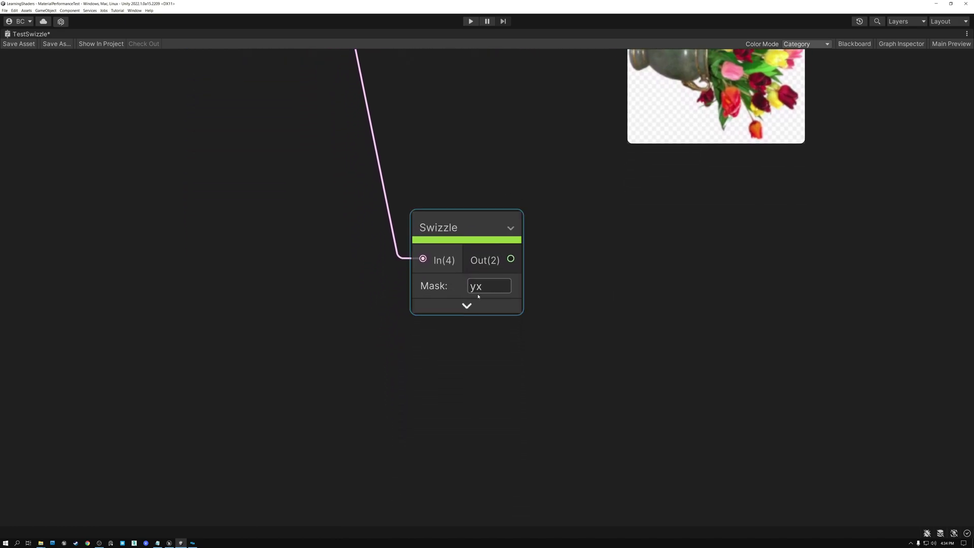
double_click(486, 287)
text(zxyw)
key(Return)
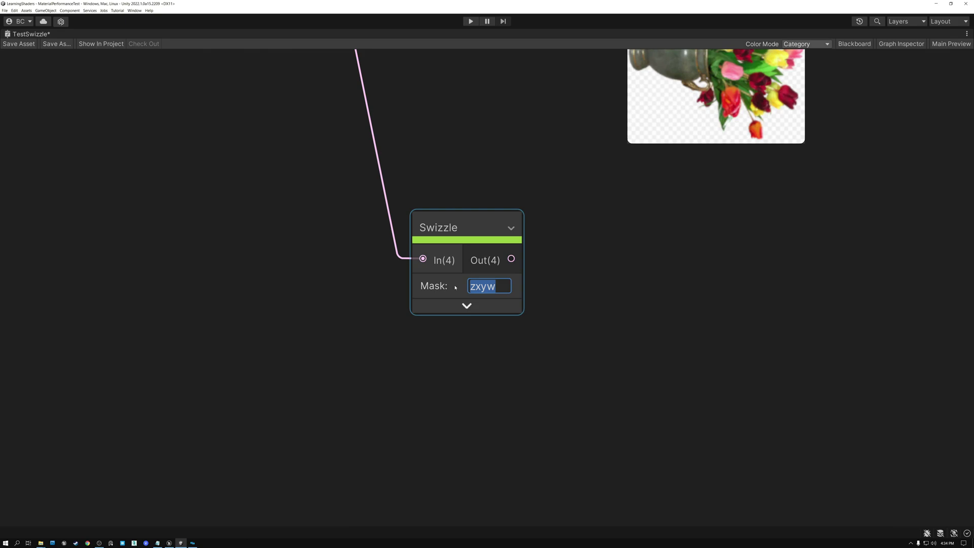
Set the lower Swizzle node's mask to yzwx and inspect the reordered channels up close.
text(yzwx)
drag(498, 287, 465, 288)
scroll(462, 243, up, 5)
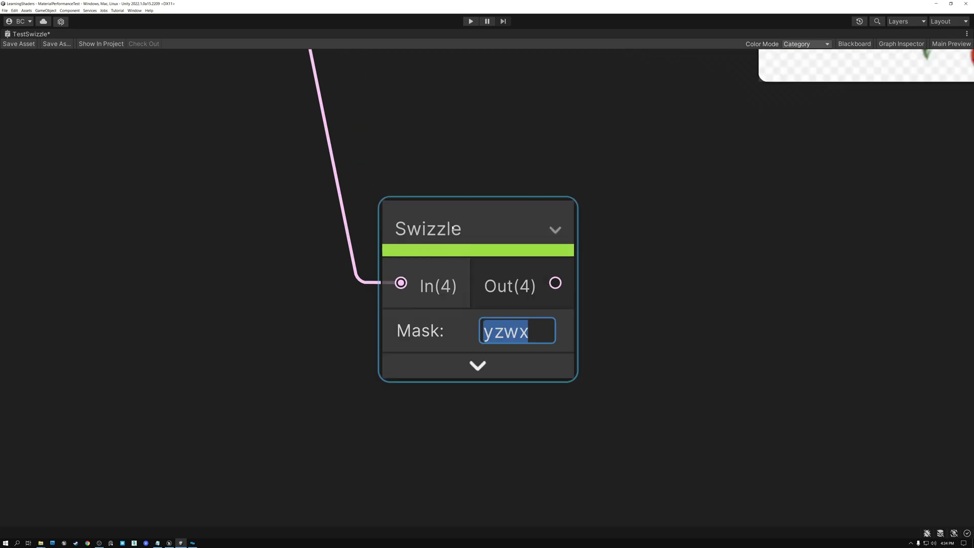
click(564, 368)
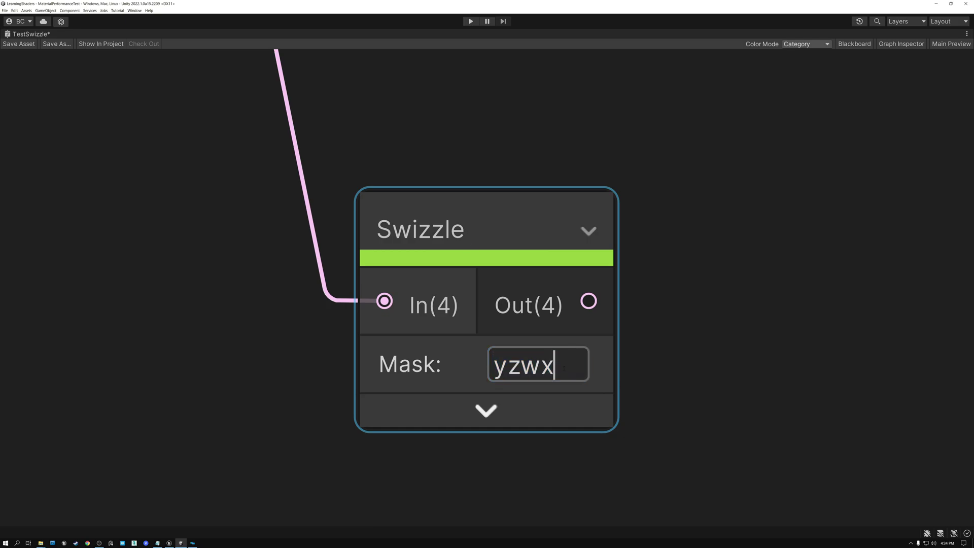
drag(558, 366, 470, 350)
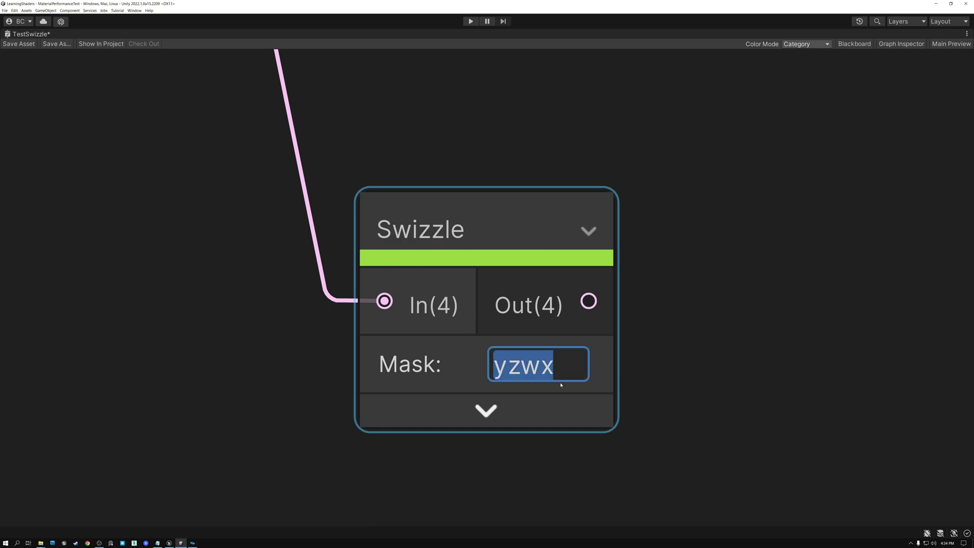
click(563, 366)
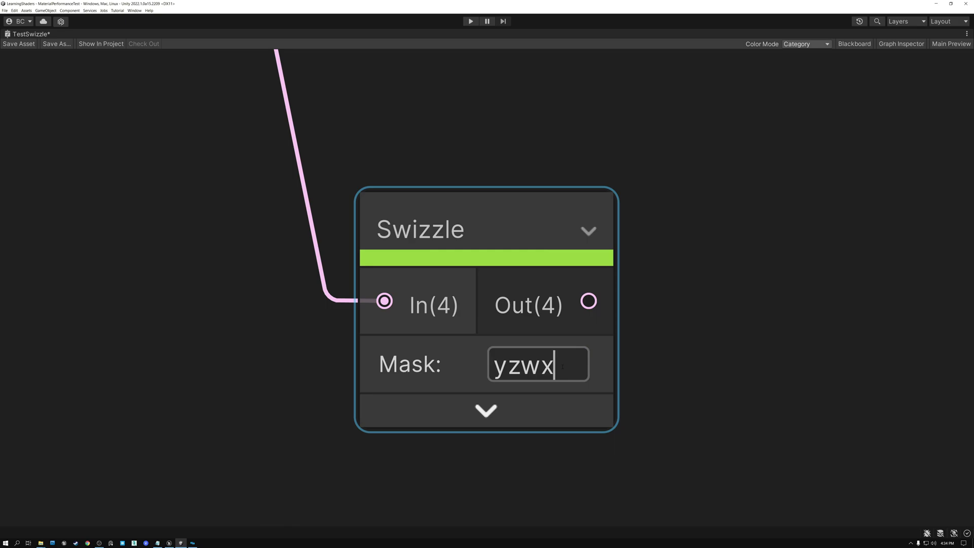
click(491, 217)
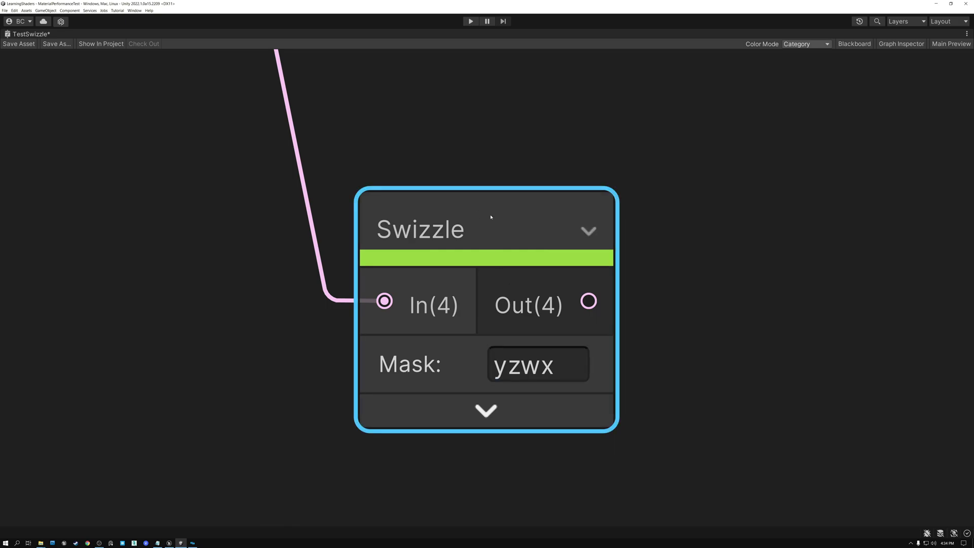
drag(560, 366, 470, 363)
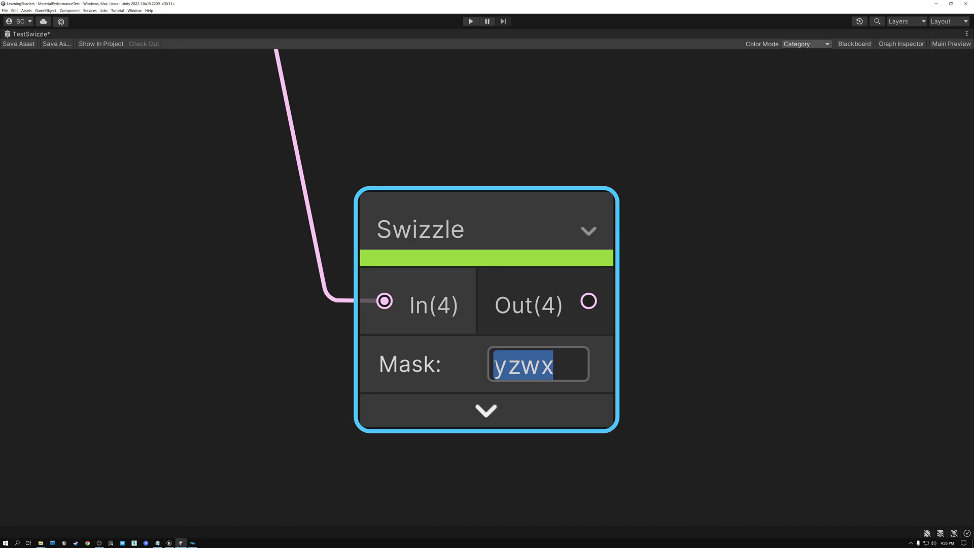
click(639, 287)
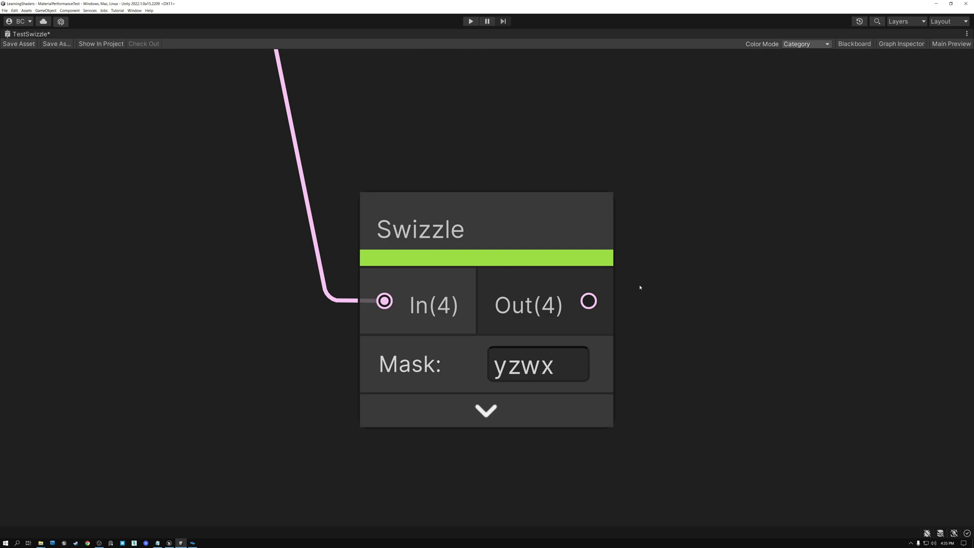
Set the lower Swizzle node's mask to xxx to repeat a single channel three times.
click(565, 368)
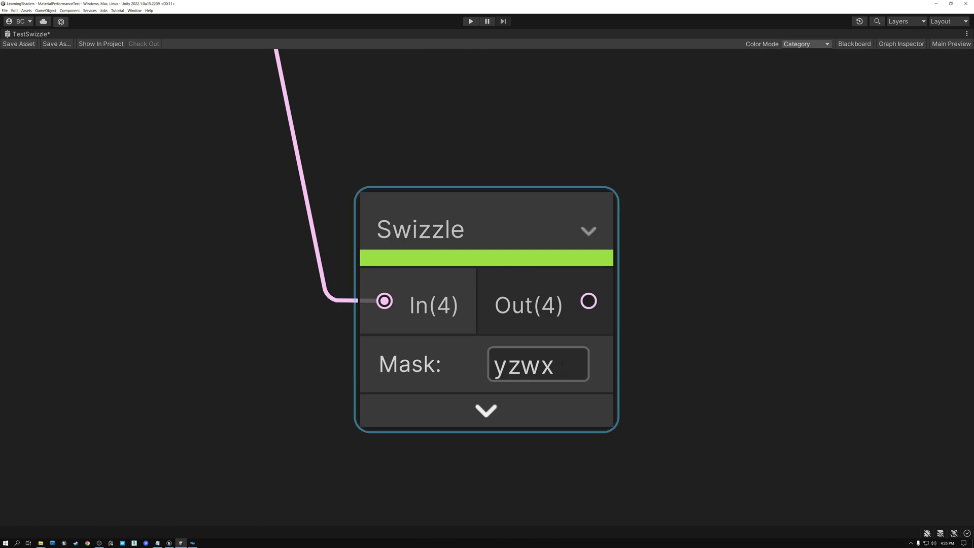
click(565, 367)
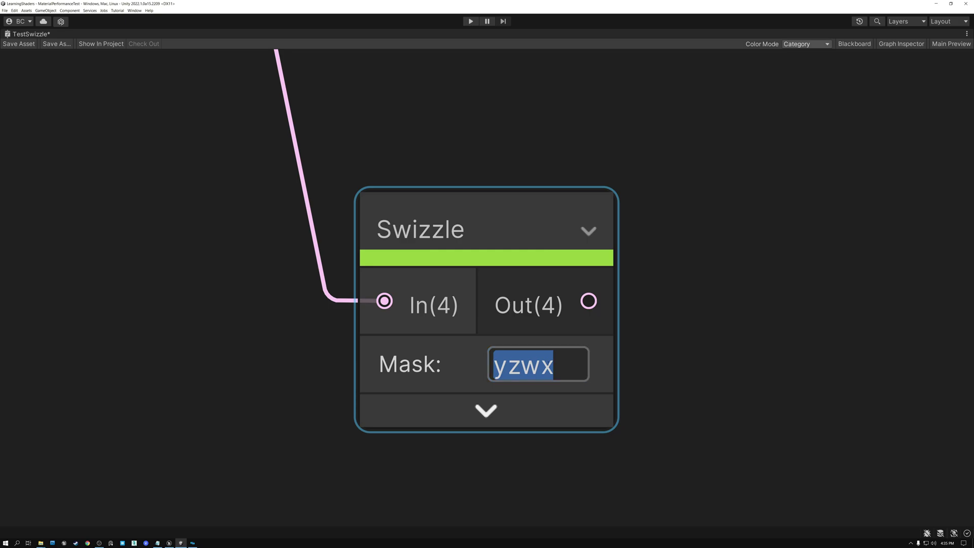
text(xxx)
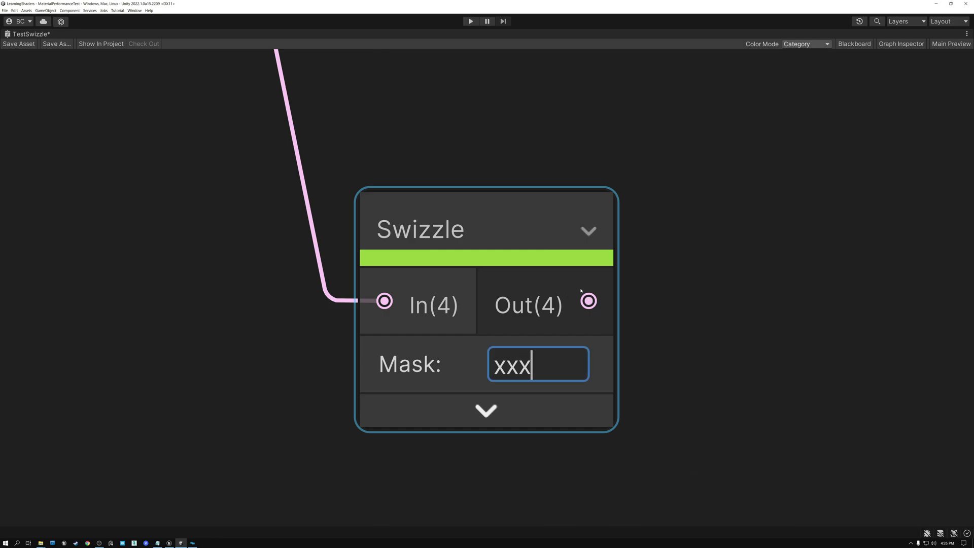
key(Return)
Set the lower Swizzle node's mask to yzz and reopen the mask for editing.
click(537, 363)
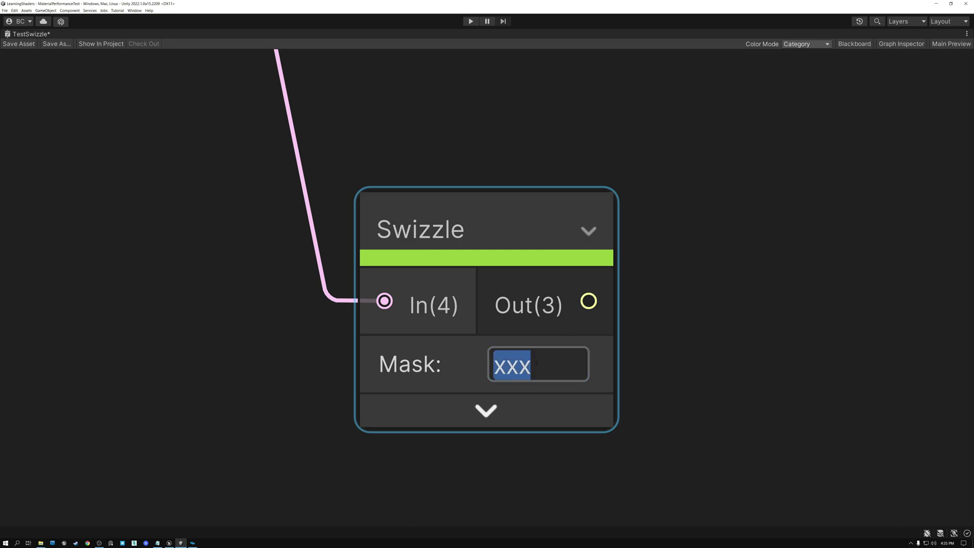
text(y)
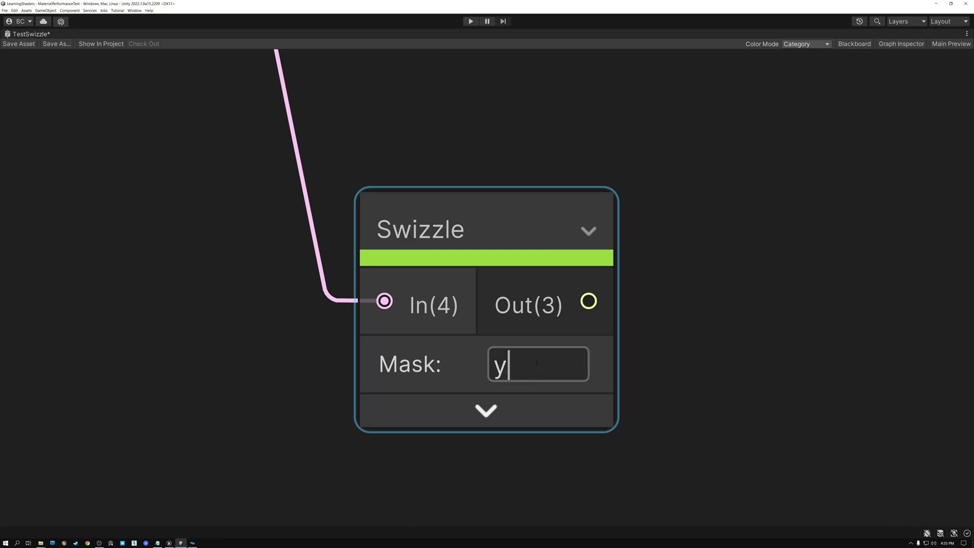
text(zz)
click(616, 337)
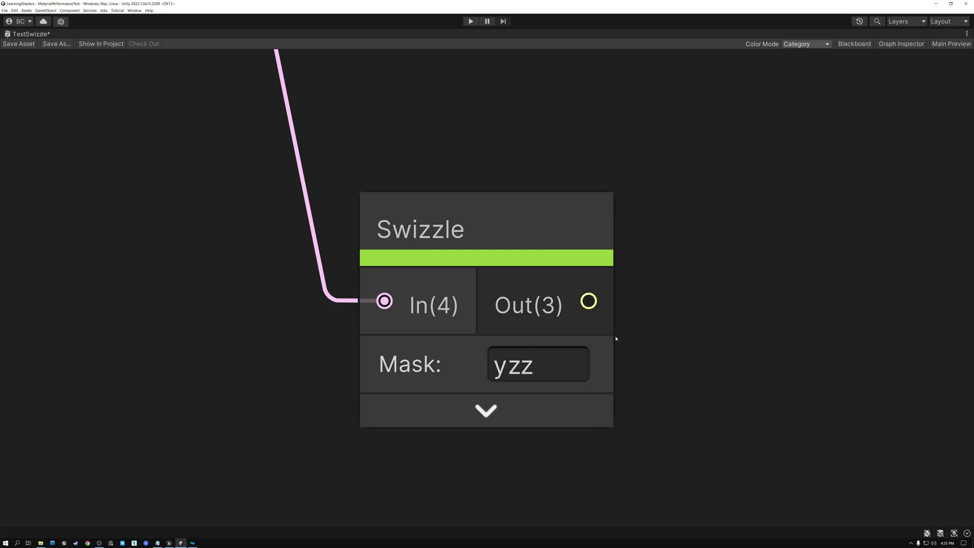
click(507, 364)
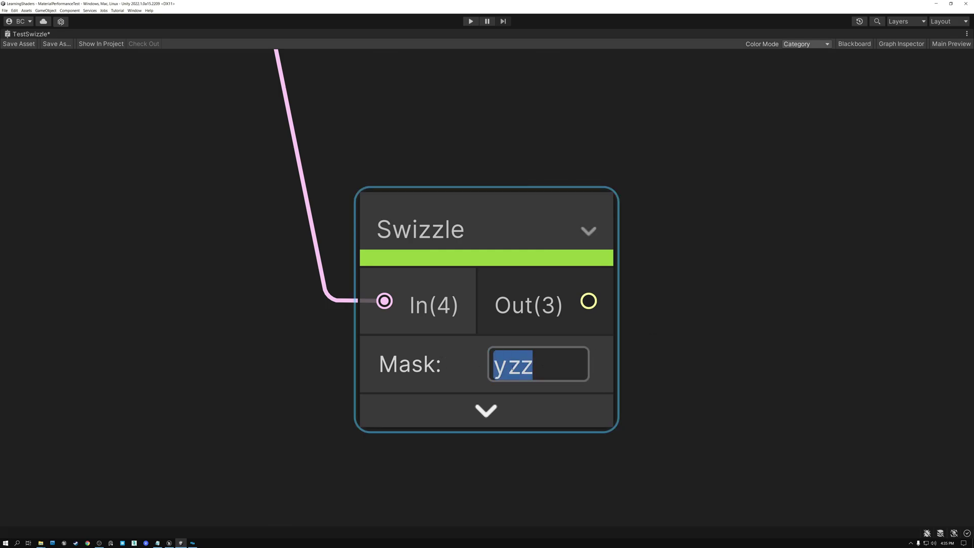